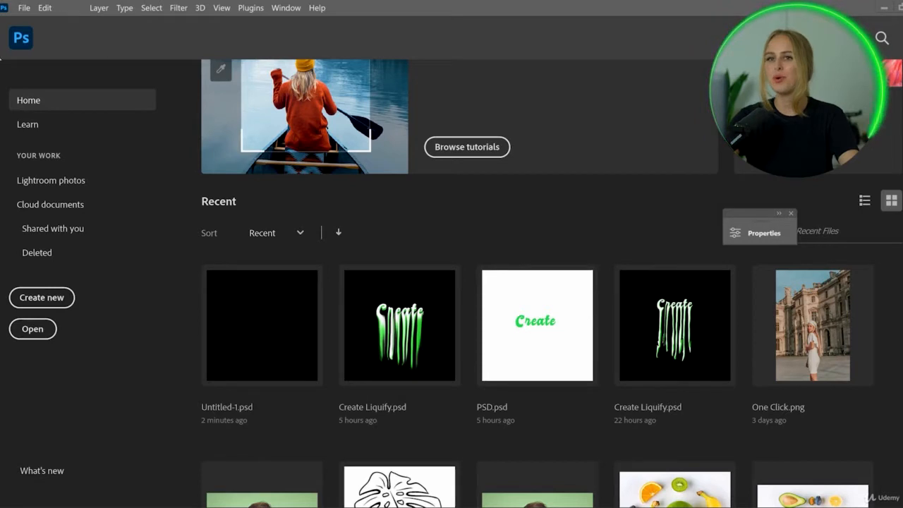
# - Create a new white 500 x 500 px document at 300 pixels/inch in RGB Color
pyautogui.click(24, 9)
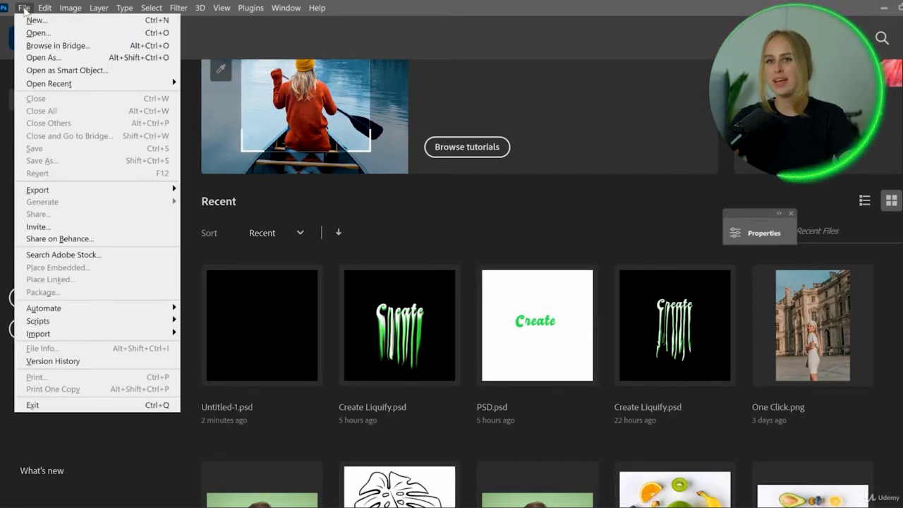
pyautogui.click(31, 20)
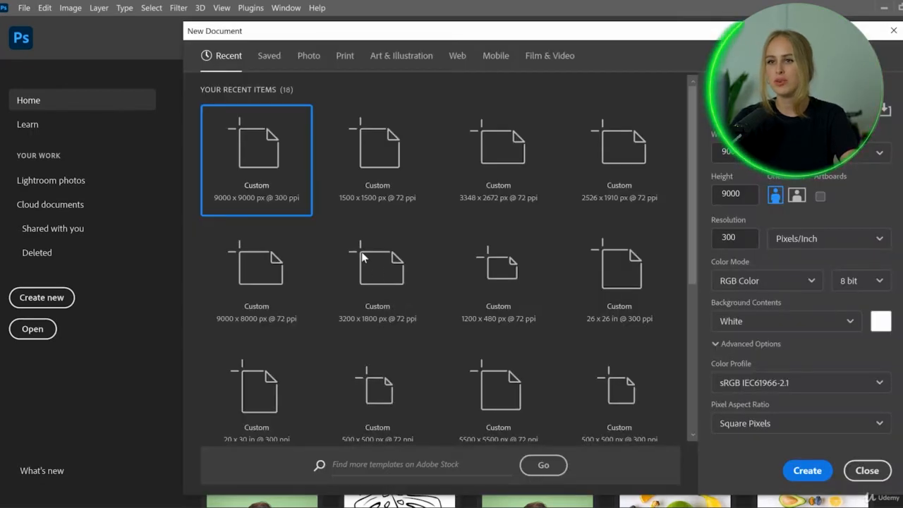
pyautogui.moveTo(742, 152); pyautogui.dragTo(675, 152)
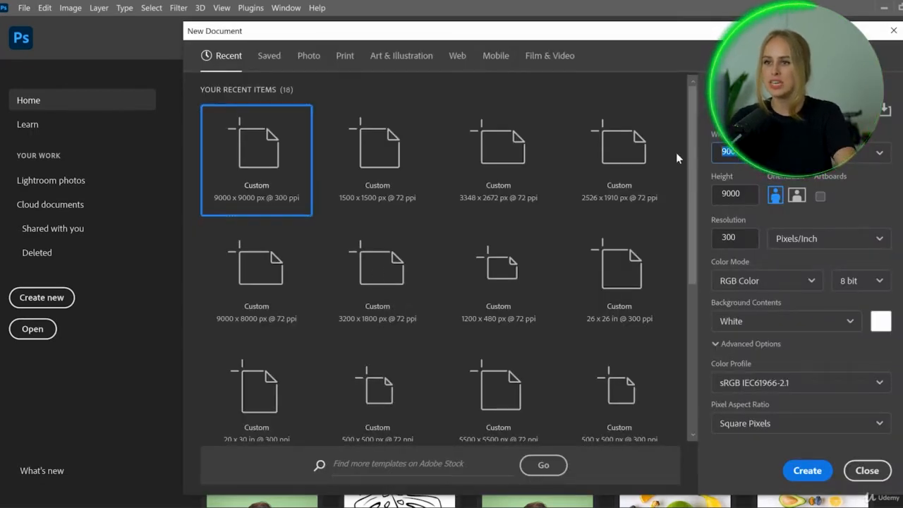
pyautogui.write('500')
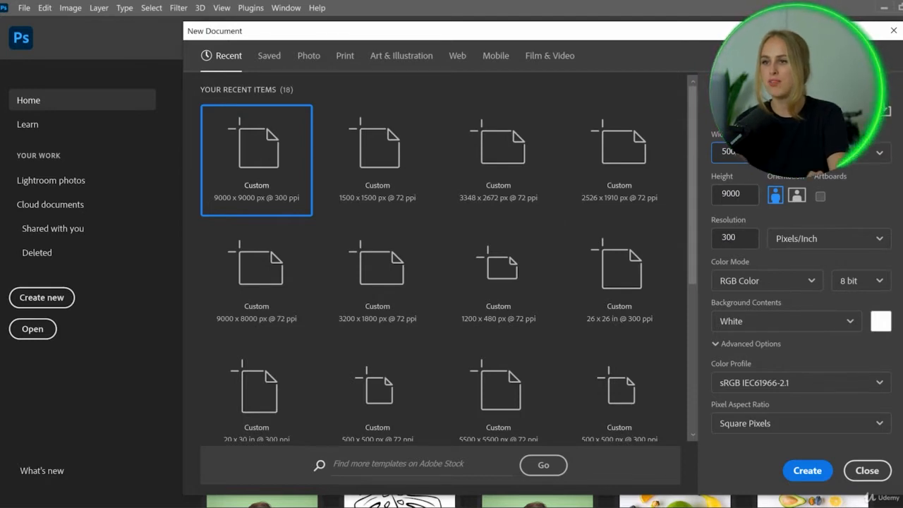
pyautogui.press('Tab')
pyautogui.write('500')
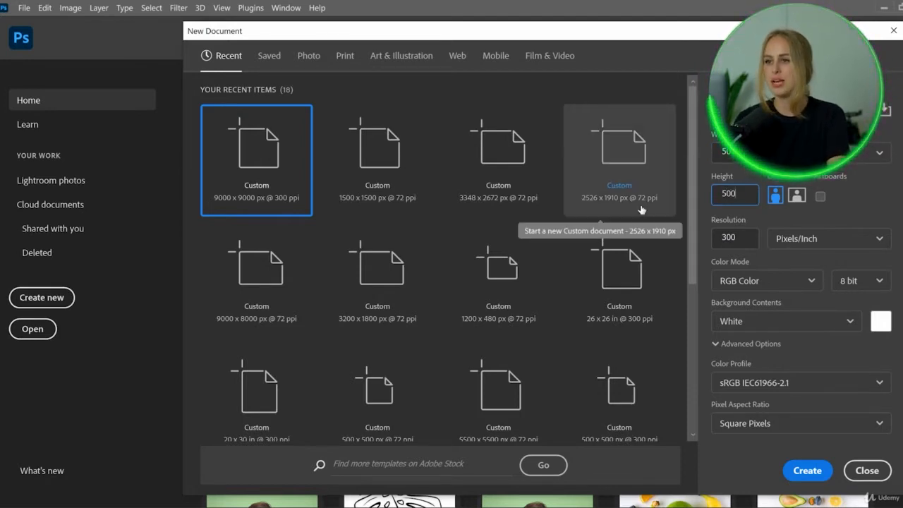
pyautogui.click(806, 472)
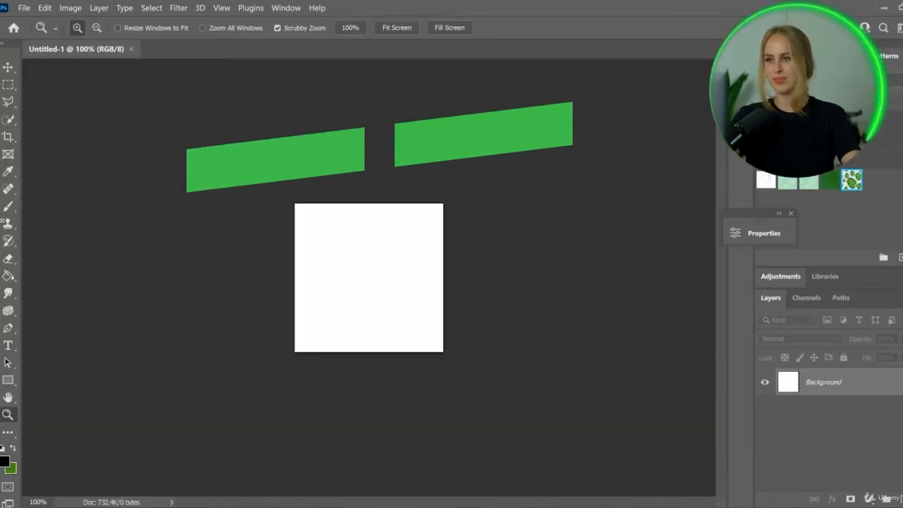
# - Place the Brush Ex 2 monstera leaf image on the canvas so it fills the square
pyautogui.moveTo(390, 295); pyautogui.dragTo(411, 290)
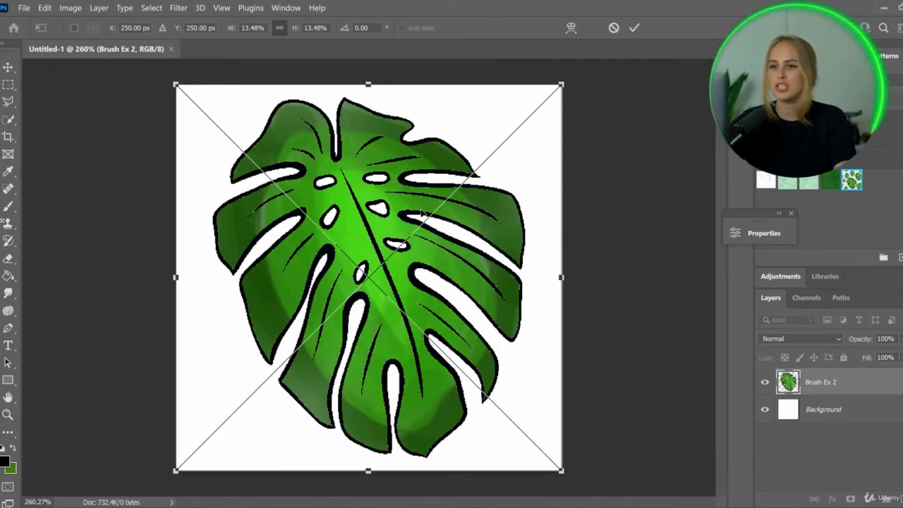
pyautogui.press('Return')
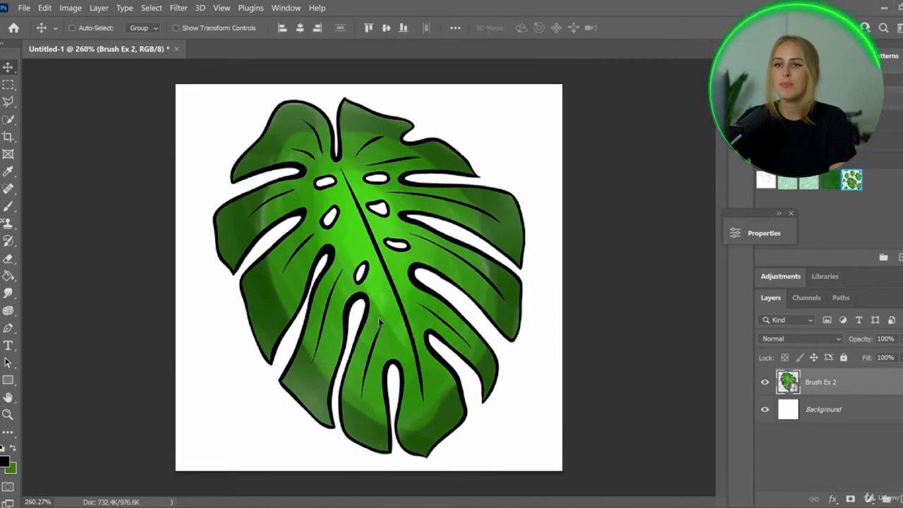
pyautogui.moveTo(379, 323); pyautogui.dragTo(367, 288)
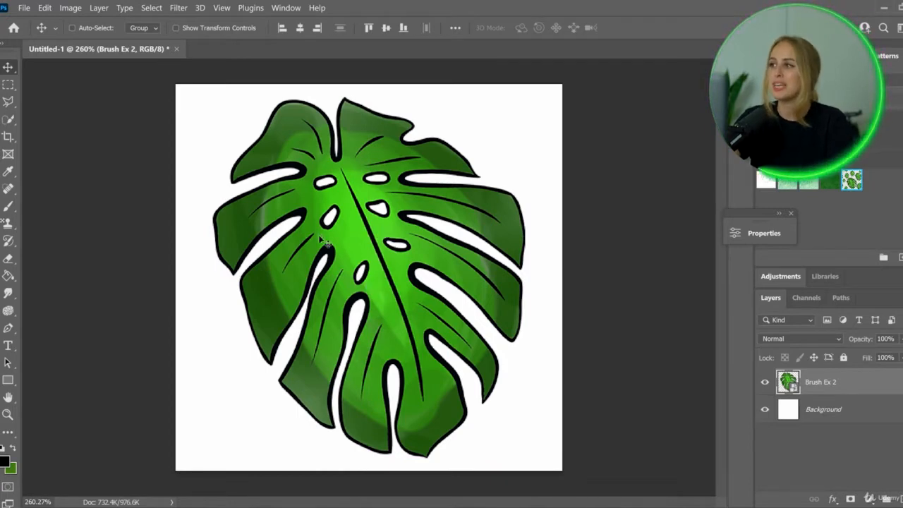
# - Scale the monstera leaf proportionally to about 8.49%, keeping it in the lower-left part of the canvas
pyautogui.press('ctrl')
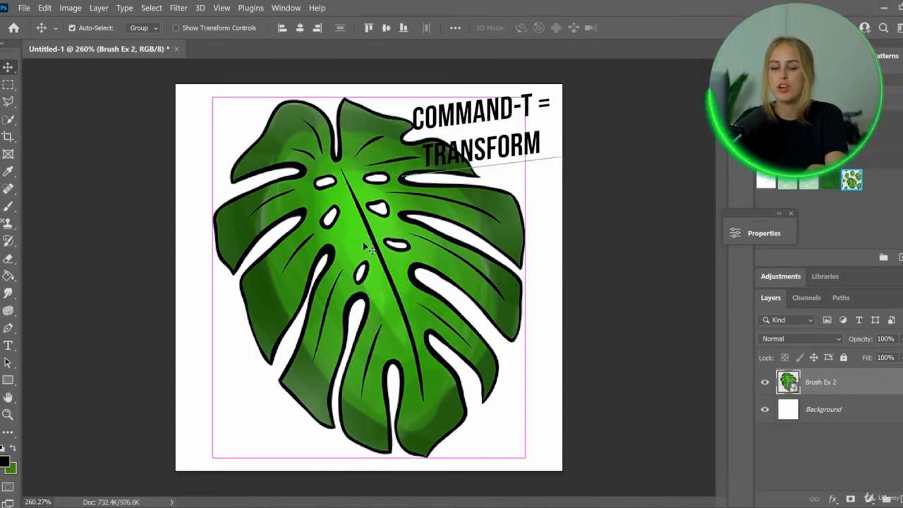
pyautogui.hotkey('ctrl', 't')
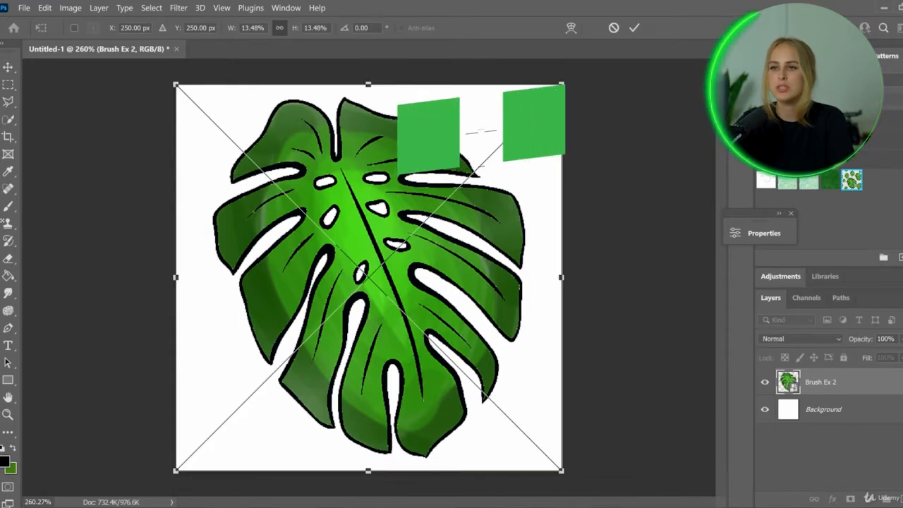
pyautogui.moveTo(561, 85); pyautogui.dragTo(398, 191)
pyautogui.press('Return')
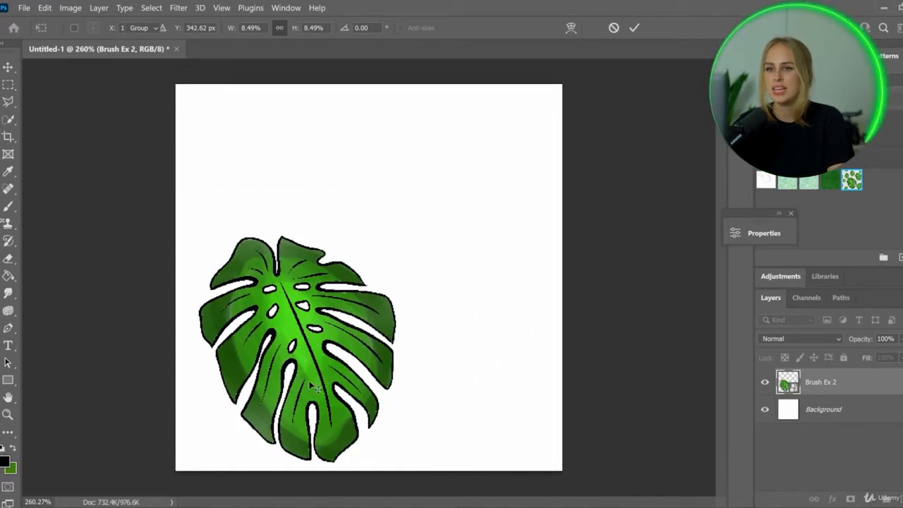
# - Duplicate the leaf, scale the copy to about 5.65% and place it in the canvas's lower-right corner
pyautogui.moveTo(312, 356)
pyautogui.mouseDown()
pyautogui.moveTo(311, 240)
pyautogui.moveTo(466, 318)
pyautogui.mouseUp()
pyautogui.hotkey('ctrl', 't')
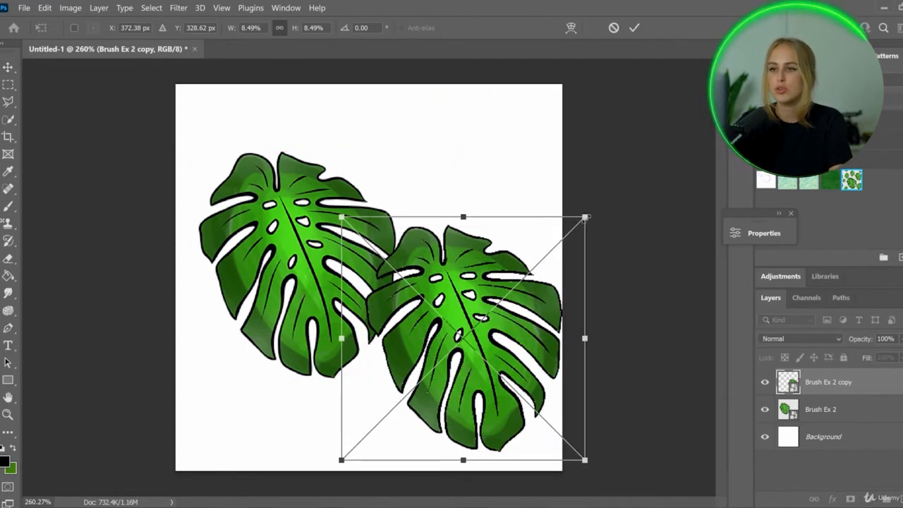
pyautogui.moveTo(573, 224); pyautogui.dragTo(489, 309)
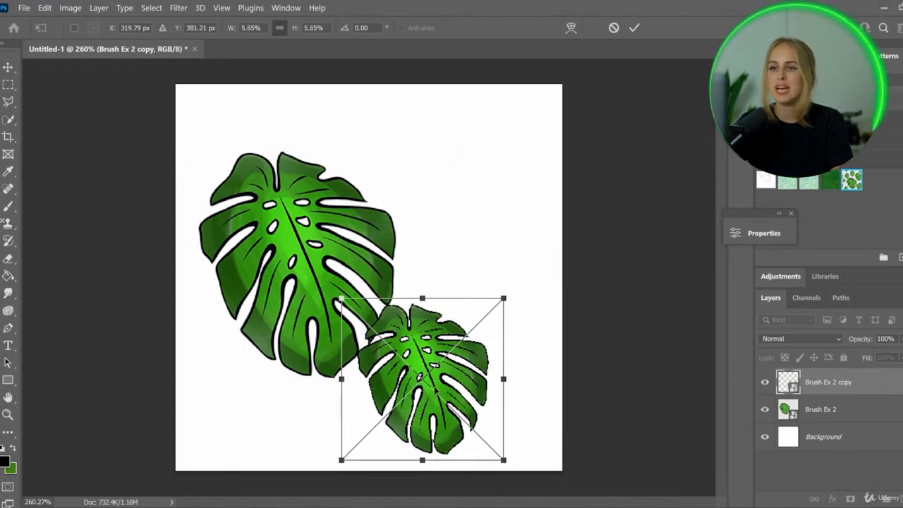
pyautogui.moveTo(441, 390); pyautogui.dragTo(487, 380)
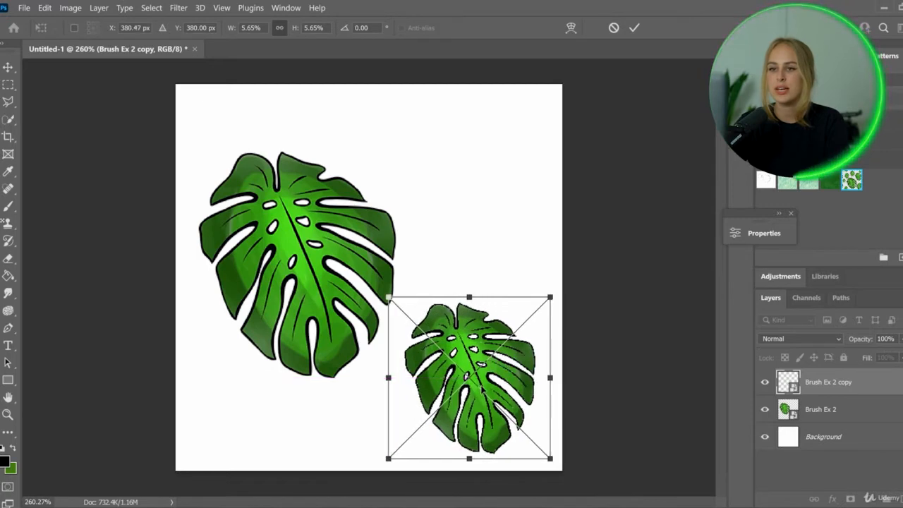
# - Flip the lower-right leaf copy horizontally and commit the transformation
pyautogui.rightClick(481, 390)
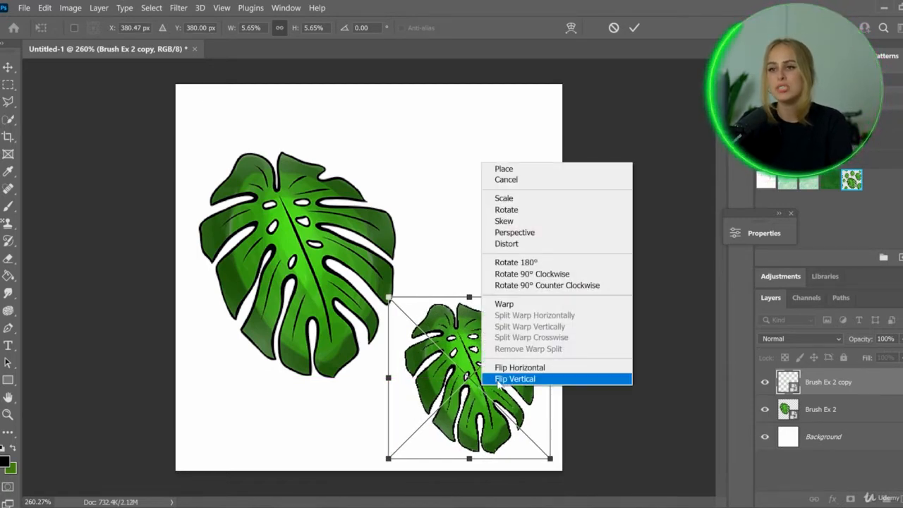
pyautogui.click(532, 369)
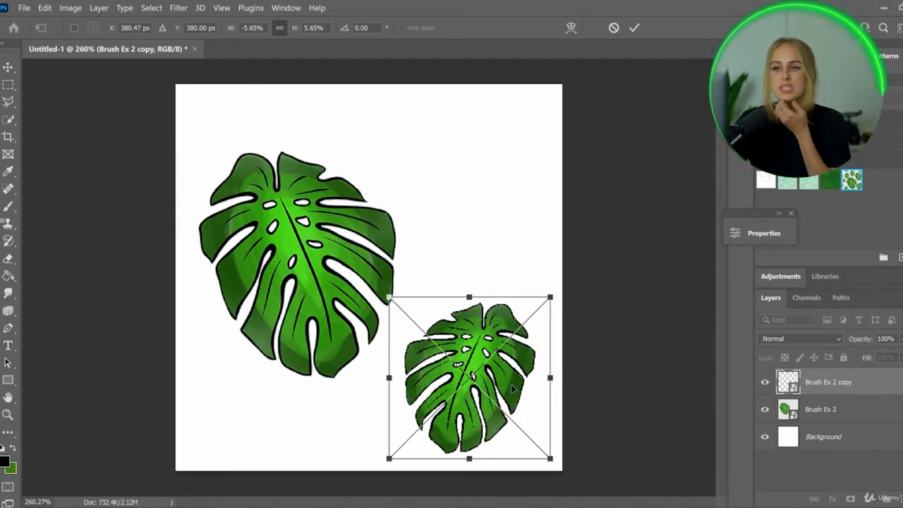
pyautogui.press('Return')
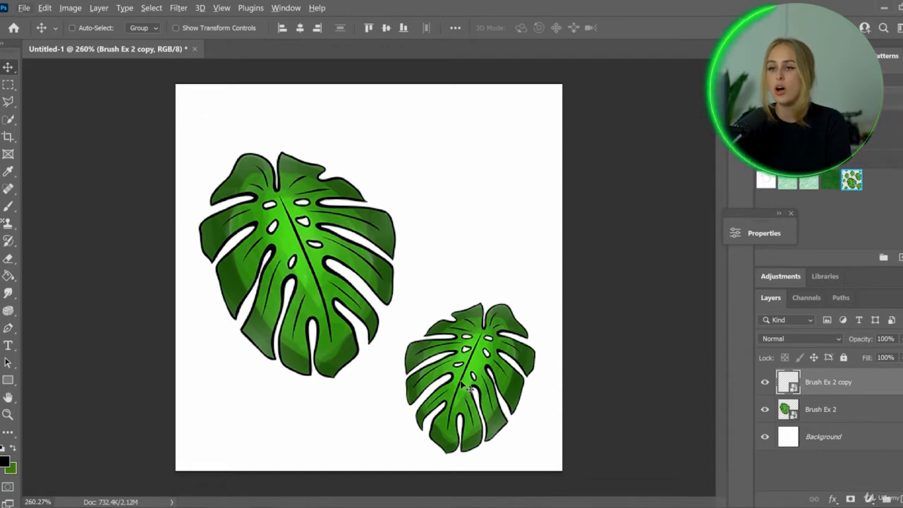
# - Duplicate the smaller leaf into the canvas's upper-right and lower-left corners, flipping the lower-left copy horizontally
pyautogui.moveTo(461, 384); pyautogui.dragTo(469, 225)
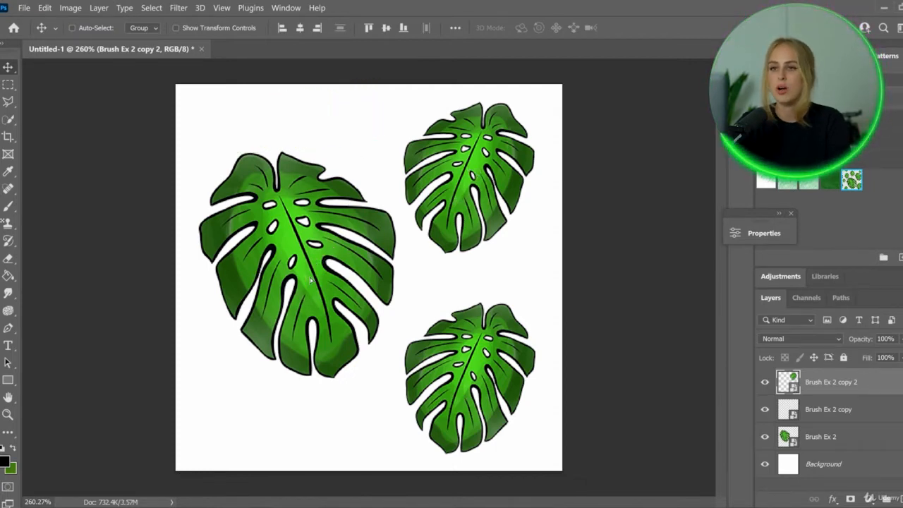
pyautogui.moveTo(309, 281)
pyautogui.mouseDown()
pyautogui.moveTo(251, 353)
pyautogui.moveTo(278, 374)
pyautogui.mouseUp()
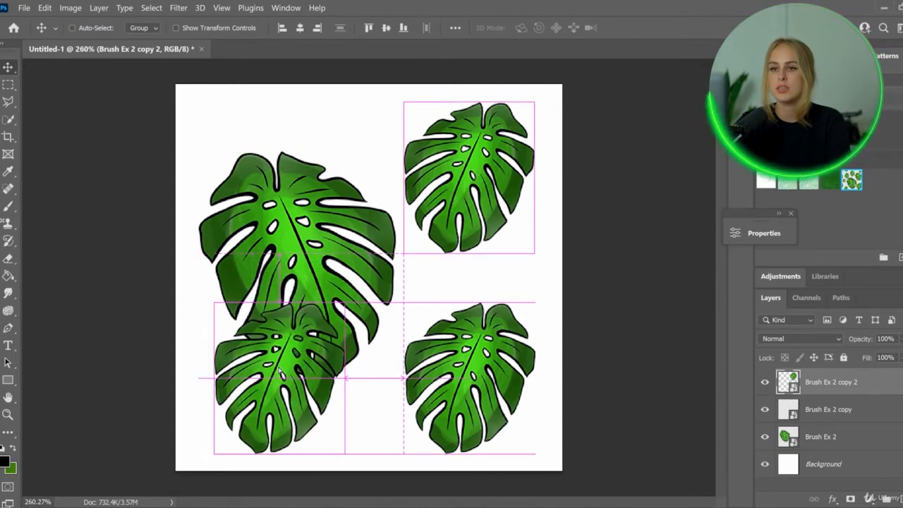
pyautogui.hotkey('ctrl', 't')
pyautogui.rightClick(289, 361)
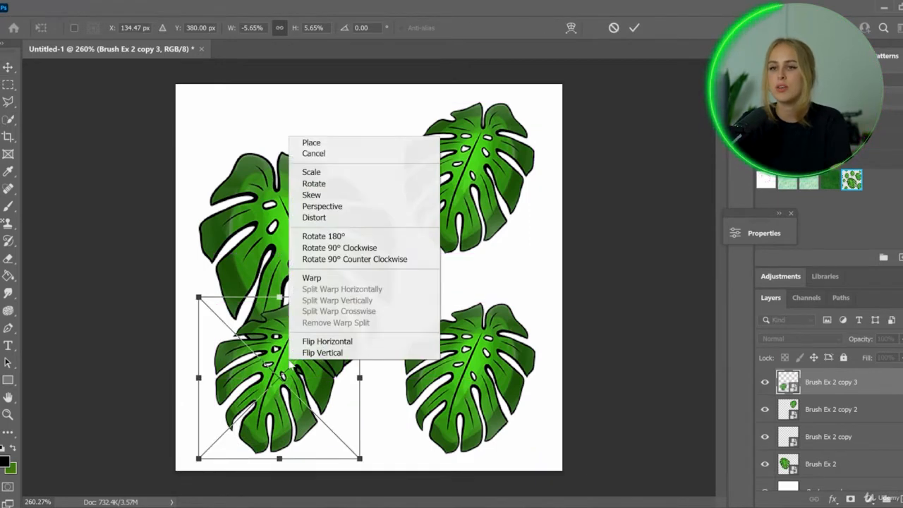
pyautogui.click(347, 341)
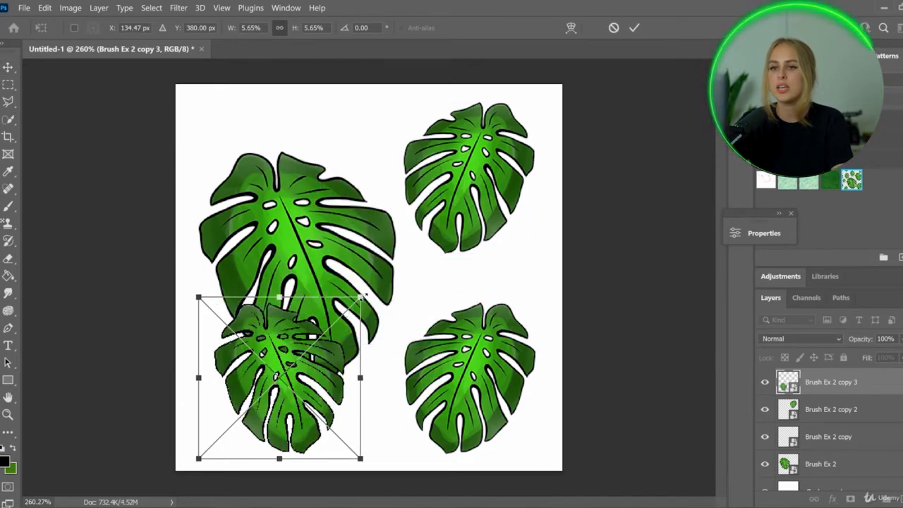
# - Scale the lower-left copy to about 3.09% and place it between the two right-hand leaves, rotated about -3.71°
pyautogui.moveTo(360, 297); pyautogui.dragTo(286, 369)
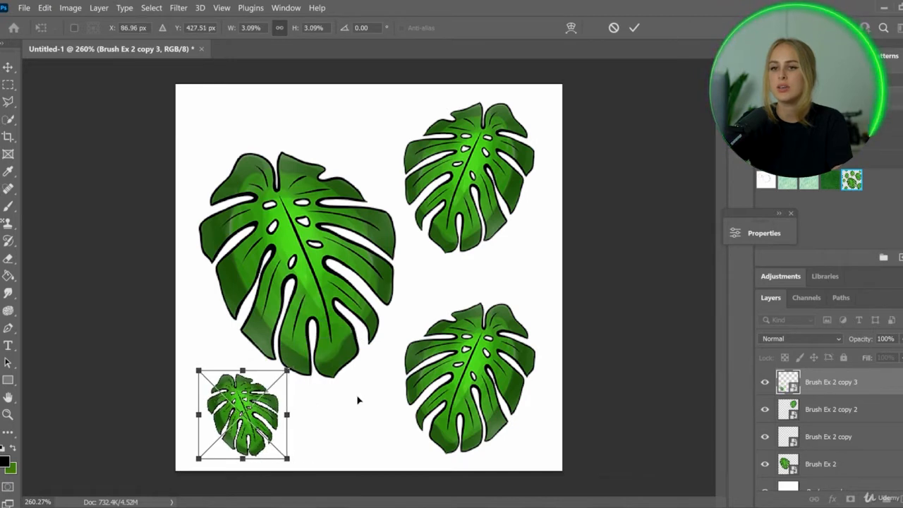
pyautogui.moveTo(242, 416); pyautogui.dragTo(517, 279)
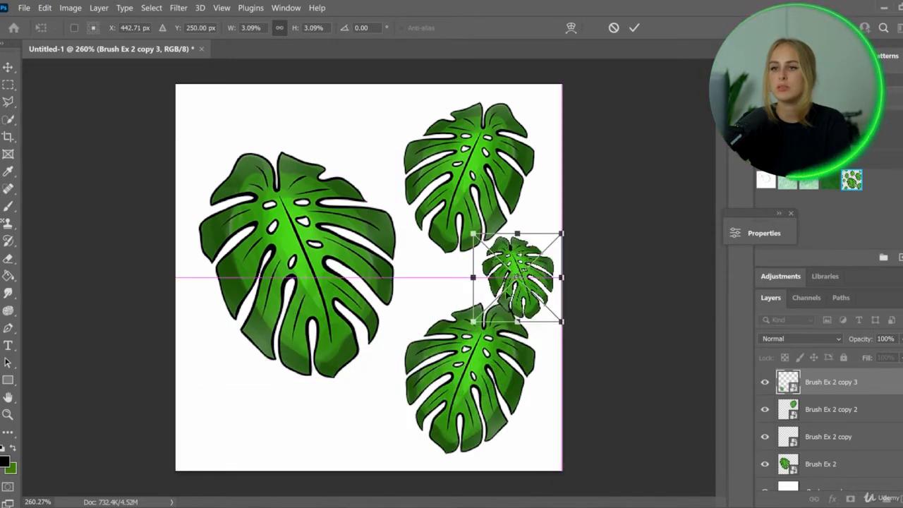
pyautogui.moveTo(439, 386); pyautogui.dragTo(452, 392)
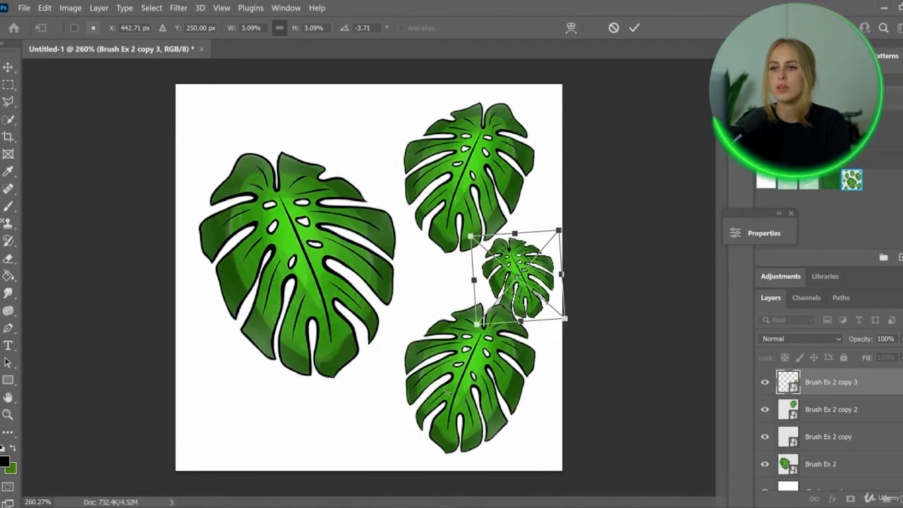
pyautogui.press('Return')
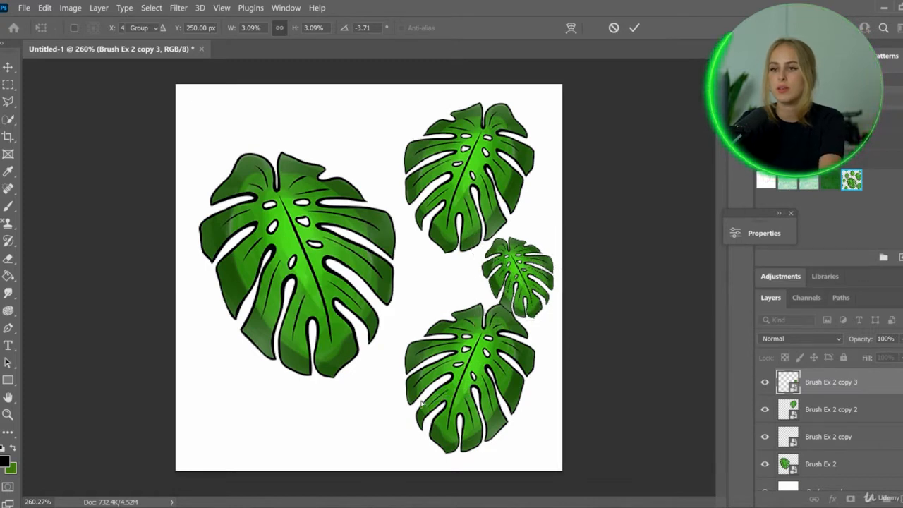
# - Reposition the smallest, upper-right and lower-right leaves so they are spaced apart without overlapping
pyautogui.moveTo(526, 271)
pyautogui.mouseDown()
pyautogui.moveTo(486, 286)
pyautogui.moveTo(540, 272)
pyautogui.moveTo(511, 291)
pyautogui.mouseUp()
pyautogui.click(813, 410)
pyautogui.moveTo(480, 381)
pyautogui.mouseDown()
pyautogui.moveTo(492, 375)
pyautogui.moveTo(484, 358)
pyautogui.moveTo(448, 368)
pyautogui.mouseUp()
pyautogui.click(818, 436)
pyautogui.scroll(-1, 818, 436)
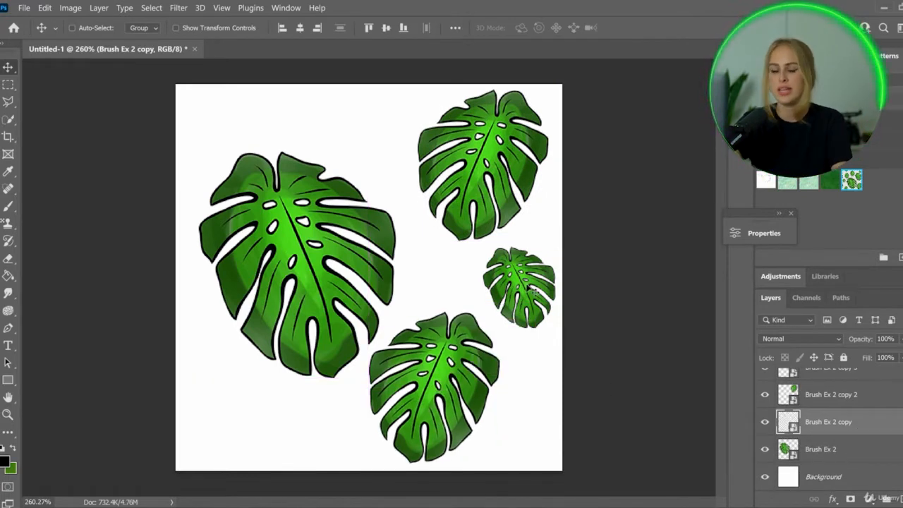
# - Duplicate the lower-right leaf into the canvas's lower-left corner and scale the copy to about 3.37%
pyautogui.moveTo(519, 290)
pyautogui.keyDown('alt'); pyautogui.mouseDown()
pyautogui.moveTo(456, 255)
pyautogui.moveTo(379, 160)
pyautogui.moveTo(343, 283)
pyautogui.moveTo(274, 362)
pyautogui.mouseUp(); pyautogui.keyUp('alt')
pyautogui.hotkey('ctrl', 't')
pyautogui.moveTo(228, 403)
pyautogui.mouseDown()
pyautogui.moveTo(240, 320)
pyautogui.moveTo(315, 248)
pyautogui.moveTo(240, 407)
pyautogui.mouseUp()
# - Flip the lower-left leaf copy horizontally and enlarge it to about 3.81%
pyautogui.rightClick(239, 413)
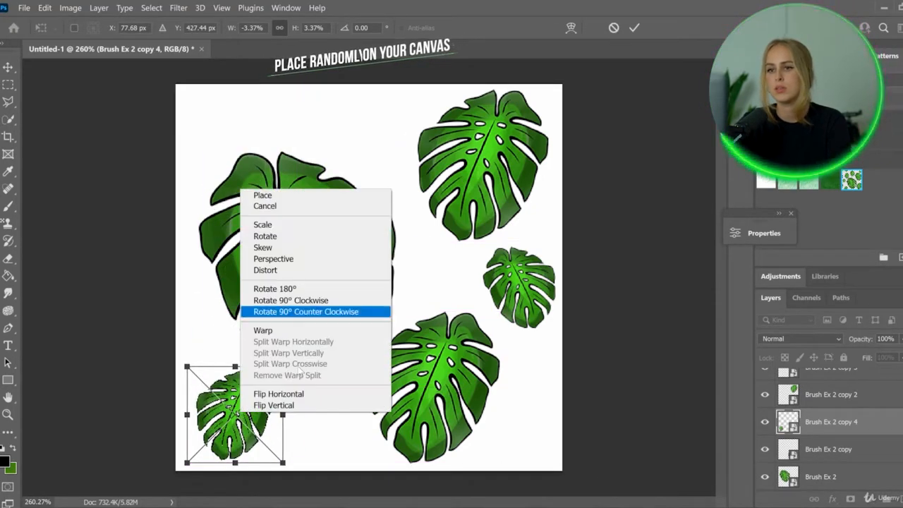
pyautogui.click(304, 312)
pyautogui.moveTo(285, 367); pyautogui.dragTo(297, 351)
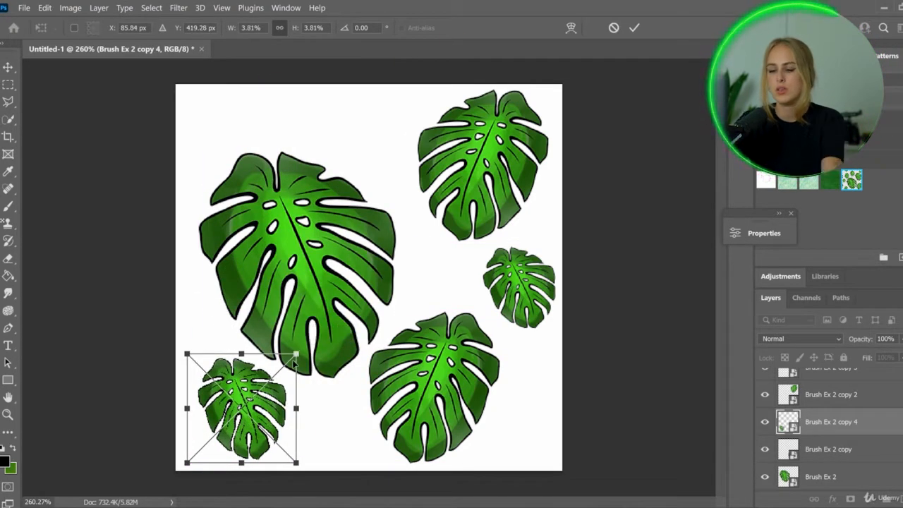
pyautogui.press('Return')
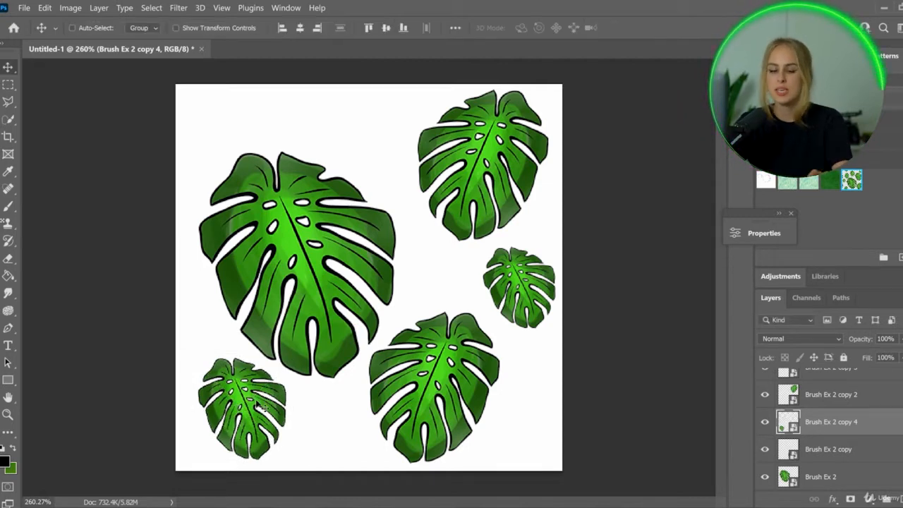
# - Duplicate the lower-left leaf to the canvas's top centre and shrink the copy to fit between the two large leaves
pyautogui.moveTo(249, 411); pyautogui.dragTo(369, 132)
pyautogui.hotkey('ctrl', 't')
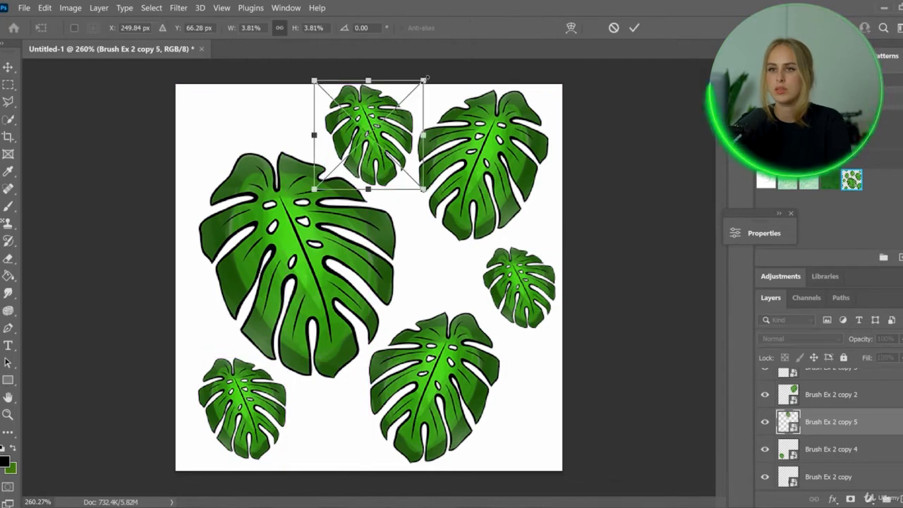
pyautogui.moveTo(423, 81); pyautogui.dragTo(395, 108)
pyautogui.moveTo(385, 140); pyautogui.dragTo(385, 121)
pyautogui.press('Return')
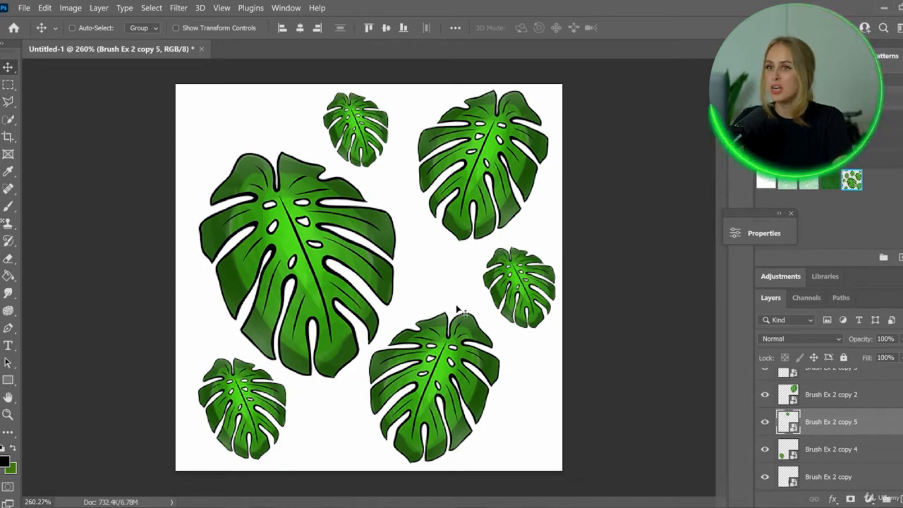
# - Select the uppermost leaf layer, Brush Ex 2 copy 3, in the layer stack
pyautogui.scroll(1, 860, 444)
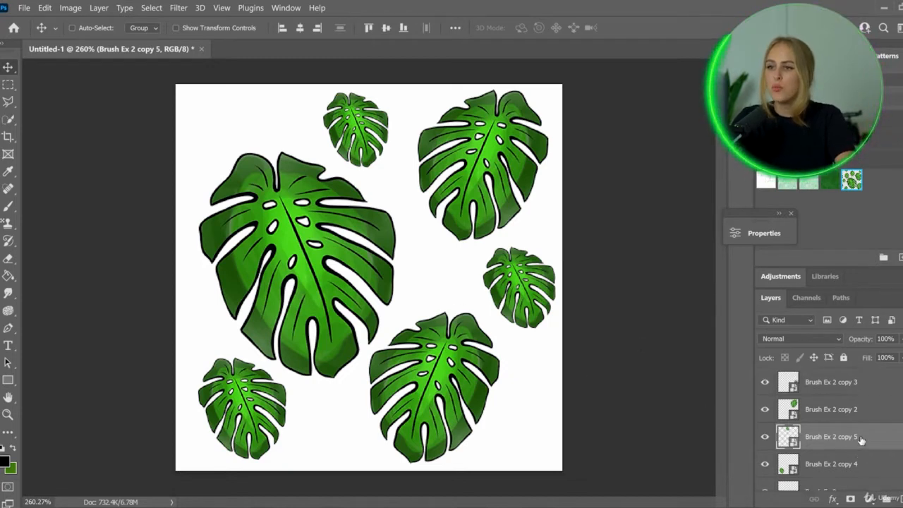
pyautogui.click(842, 387)
pyautogui.scroll(-3, 844, 395)
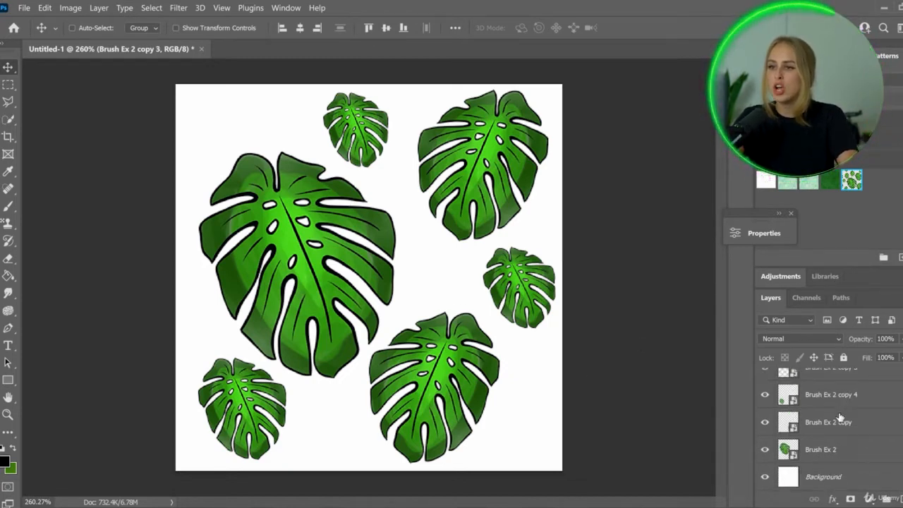
pyautogui.scroll(3, 841, 423)
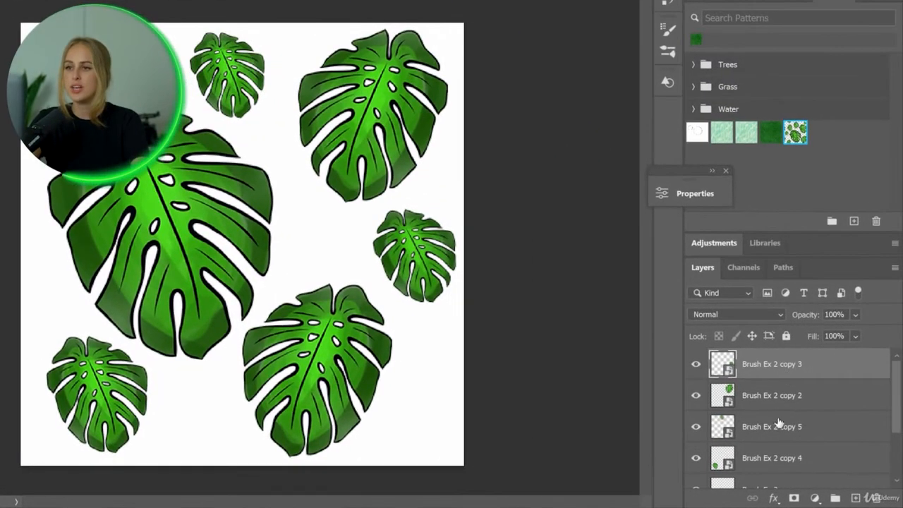
# - Merge all the leaf layers, from Brush Ex 2 copy 3 down to Brush Ex 2, into one layer above the background
pyautogui.scroll(-3, 837, 451)
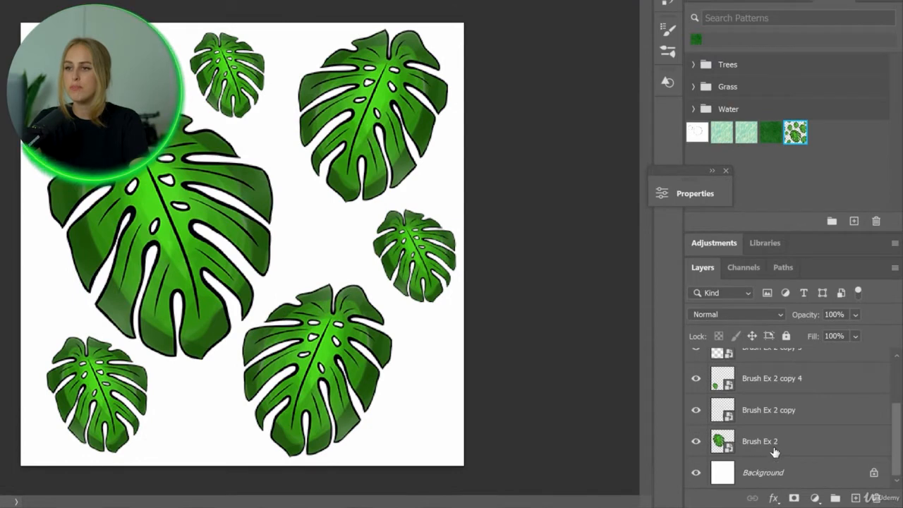
pyautogui.keyDown('shift'); pyautogui.click(776, 448); pyautogui.keyUp('shift')
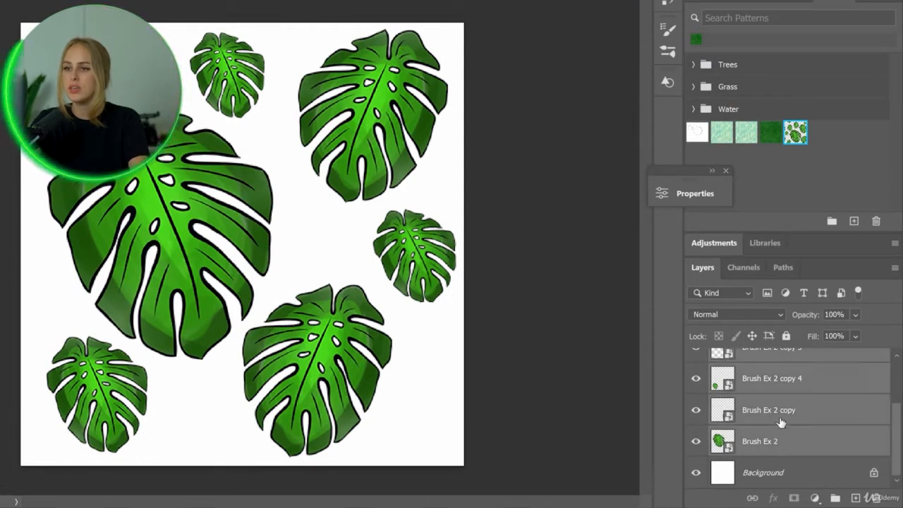
pyautogui.rightClick(779, 418)
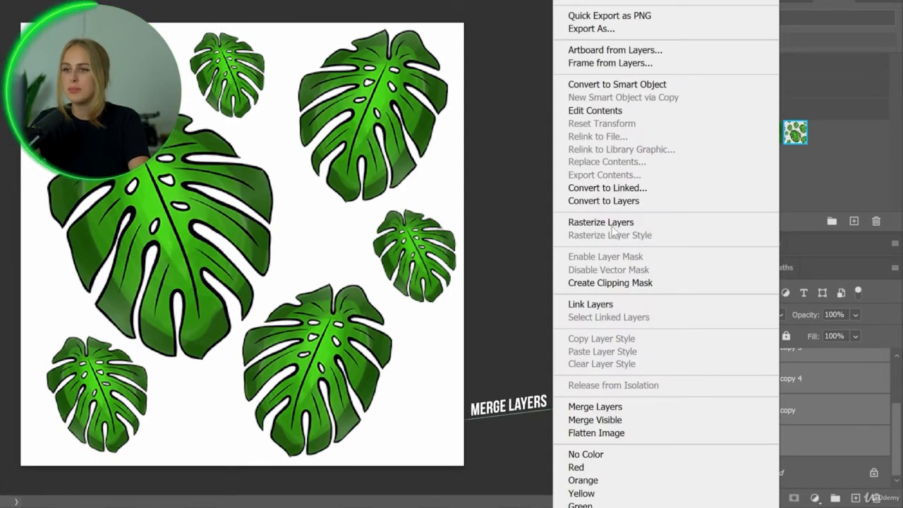
pyautogui.click(632, 407)
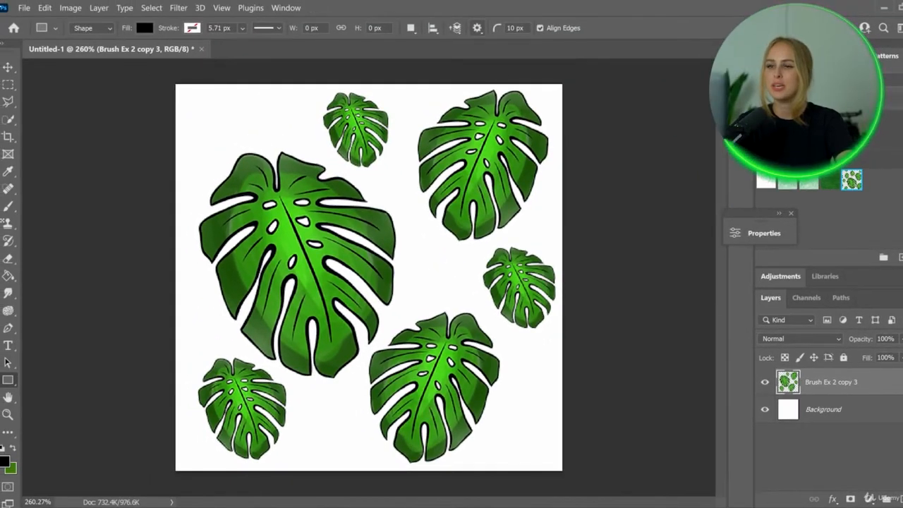
# - Apply the Offset filter to the merged leaves, 250 px right and 250 px down, with undefined areas wrapped around
pyautogui.click(177, 7)
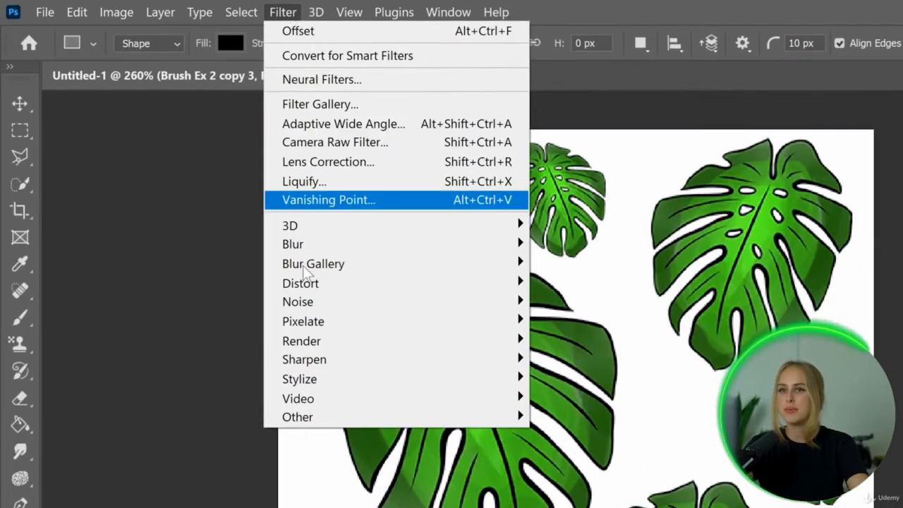
pyautogui.moveTo(445, 414)
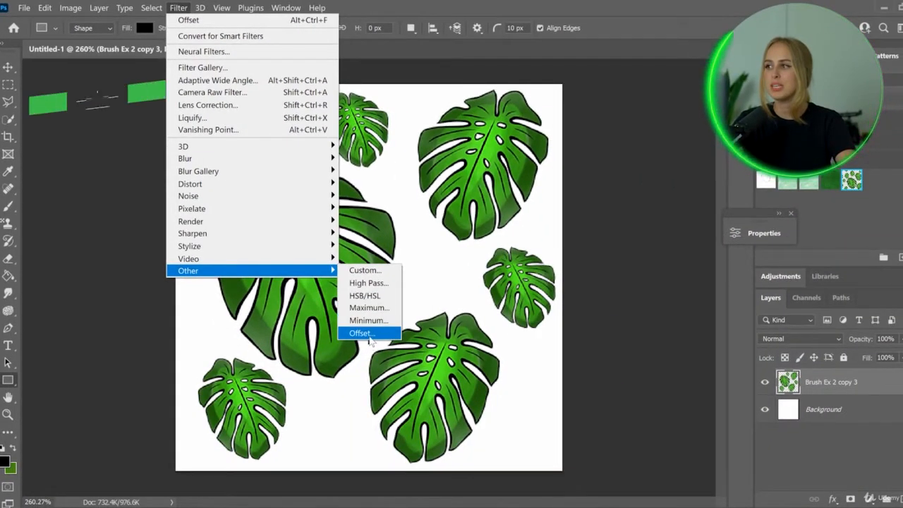
pyautogui.click(366, 335)
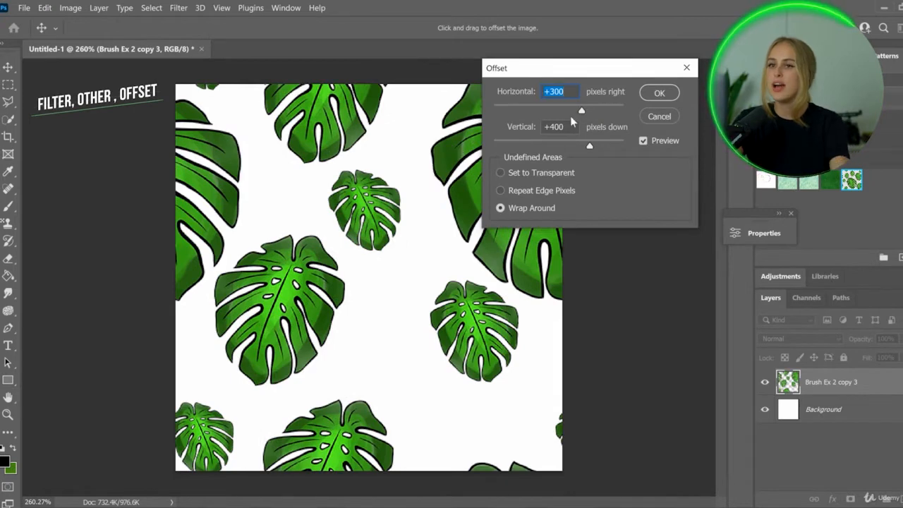
pyautogui.click(564, 91)
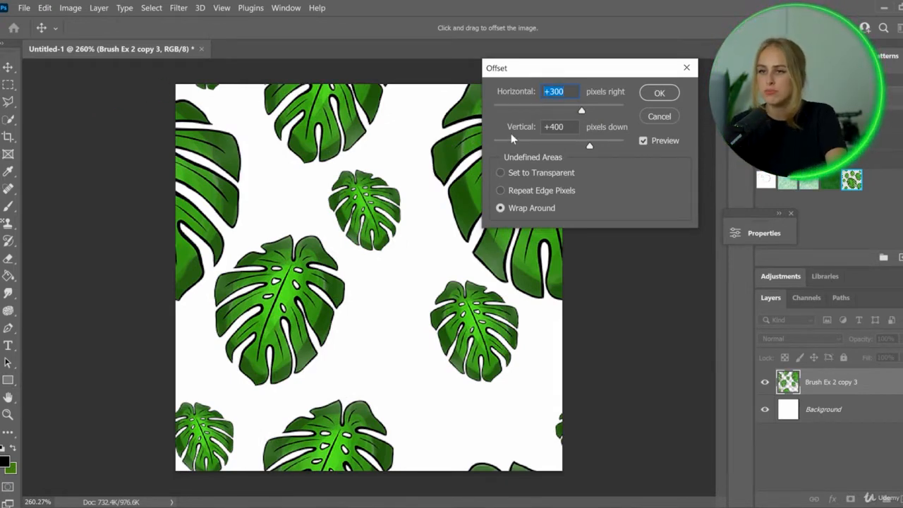
pyautogui.press('BackSpace')
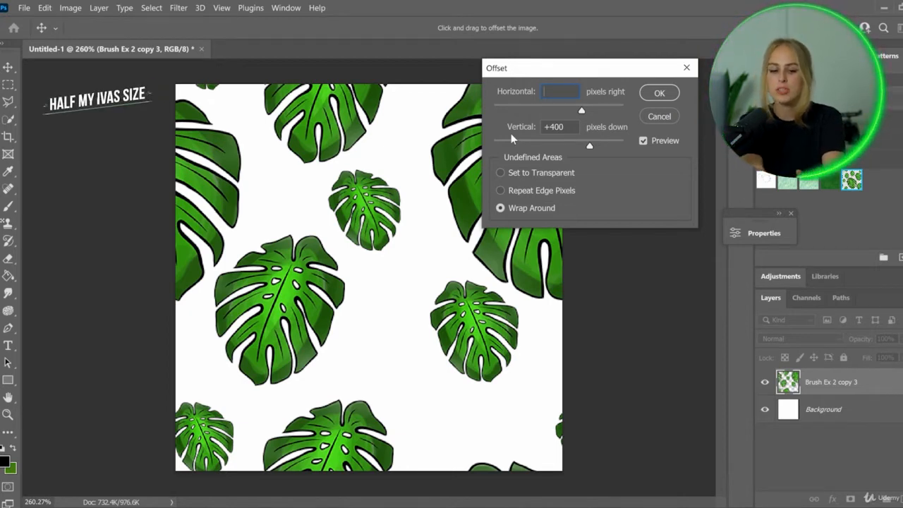
pyautogui.write('250')
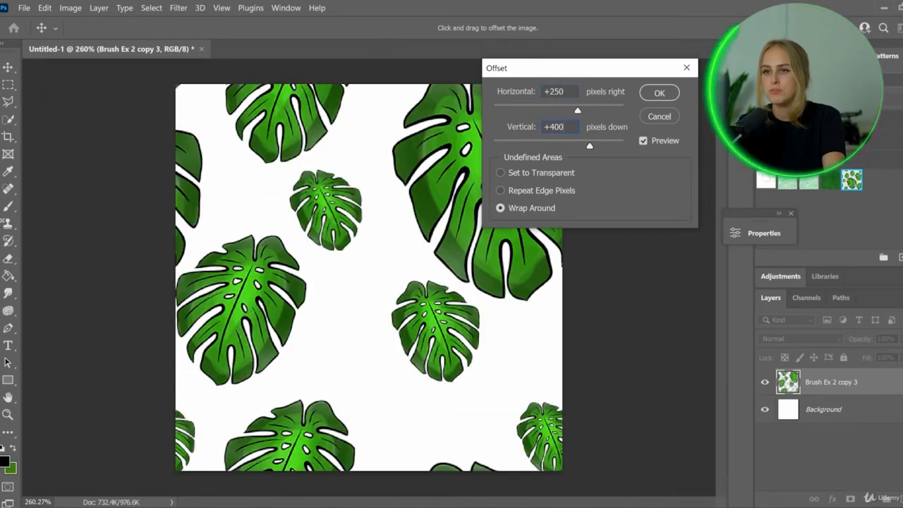
pyautogui.write('250')
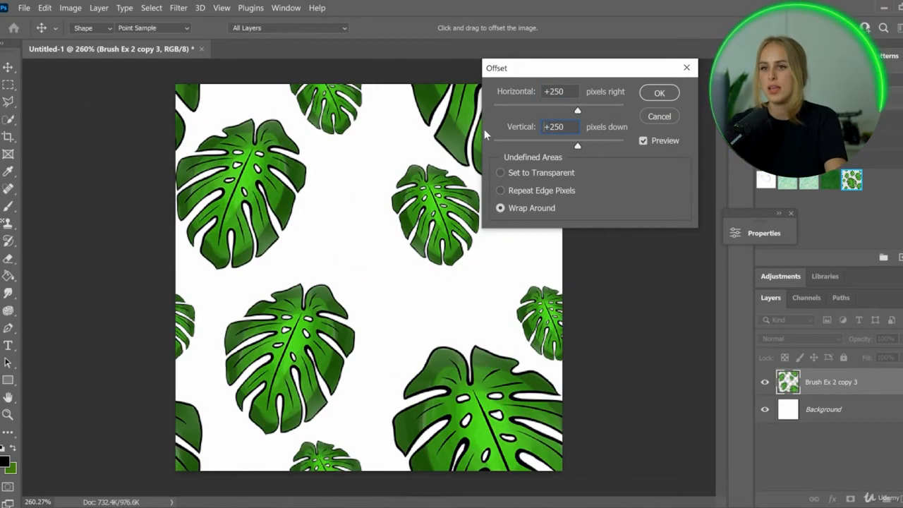
pyautogui.press('Return')
pyautogui.press('u')
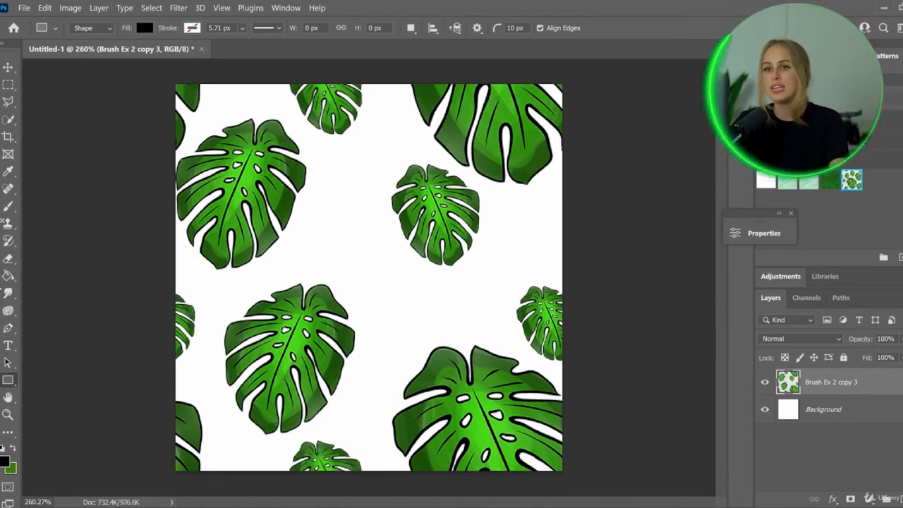
# - Outline the small leaf near the canvas centre with the Lasso tool and copy it to a new layer
pyautogui.click(11, 123)
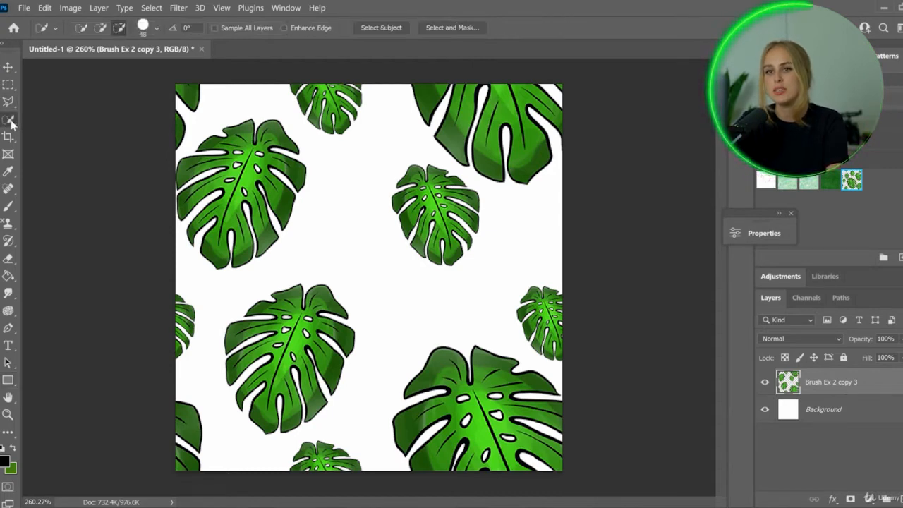
pyautogui.rightClick(8, 120)
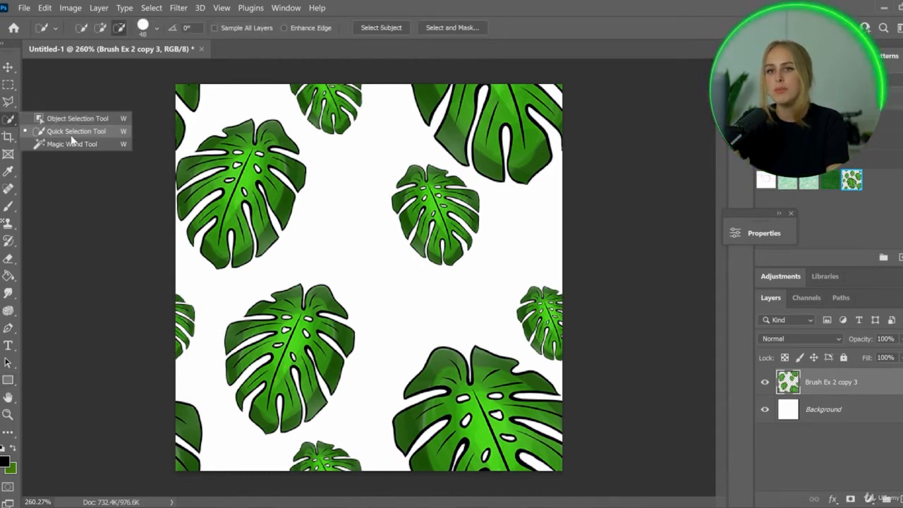
pyautogui.rightClick(8, 101)
pyautogui.click(76, 99)
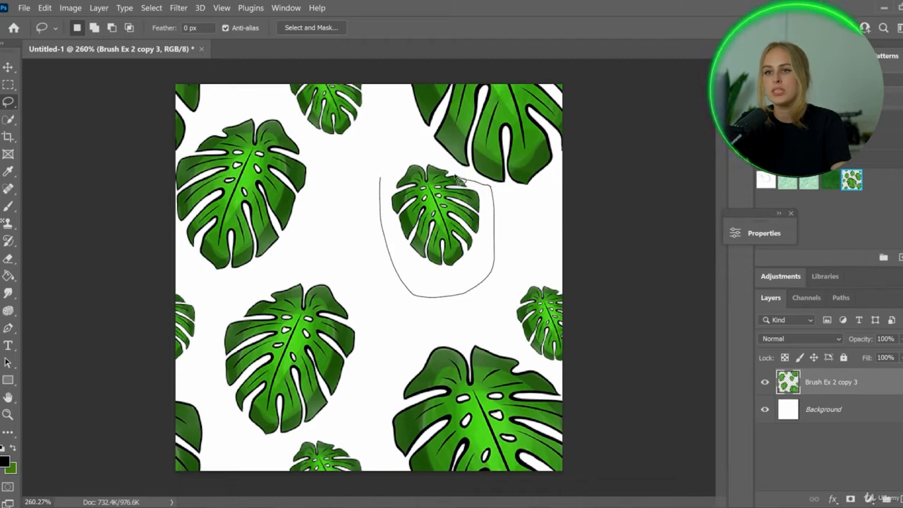
pyautogui.moveTo(460, 181)
pyautogui.mouseDown()
pyautogui.moveTo(430, 157)
pyautogui.moveTo(397, 167)
pyautogui.mouseUp()
pyautogui.moveTo(386, 197); pyautogui.dragTo(384, 200)
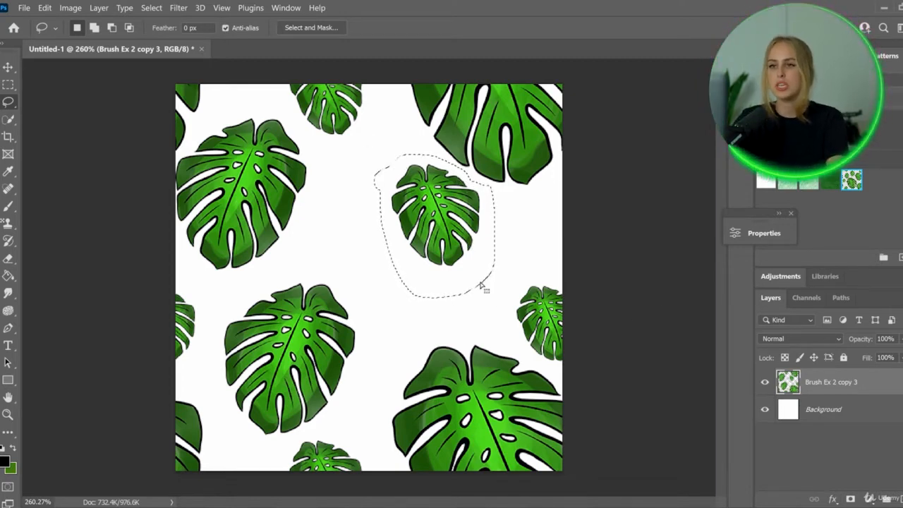
pyautogui.hotkey('ctrl', 'j')
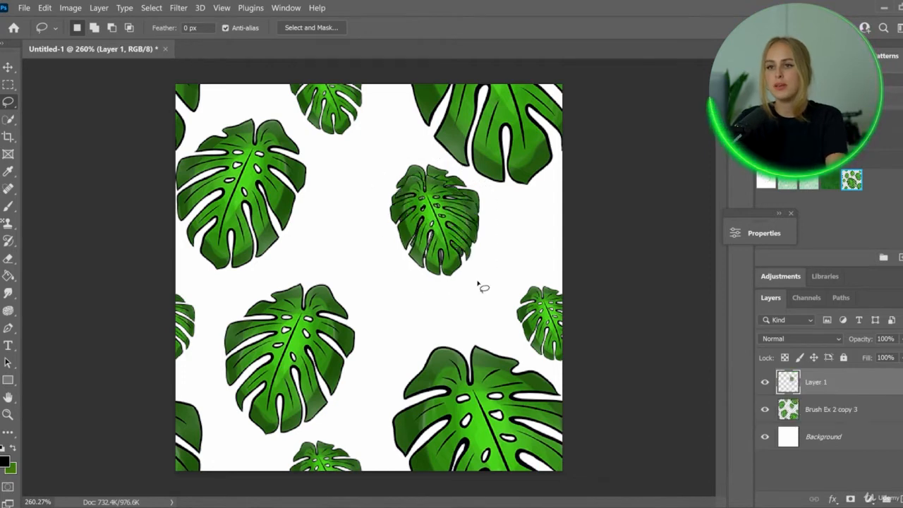
# - Move the copied leaf off its original toward the canvas centre and flip it horizontally
pyautogui.rightClick(437, 231)
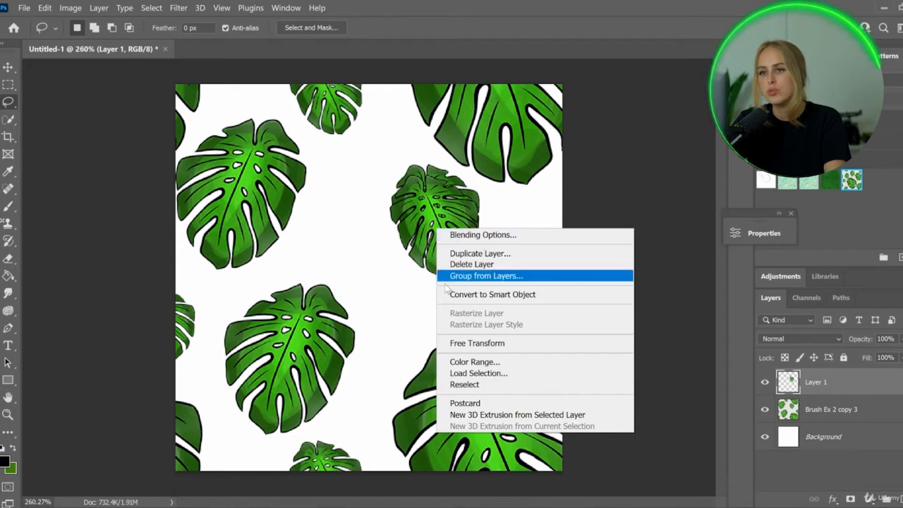
pyautogui.rightClick(818, 381)
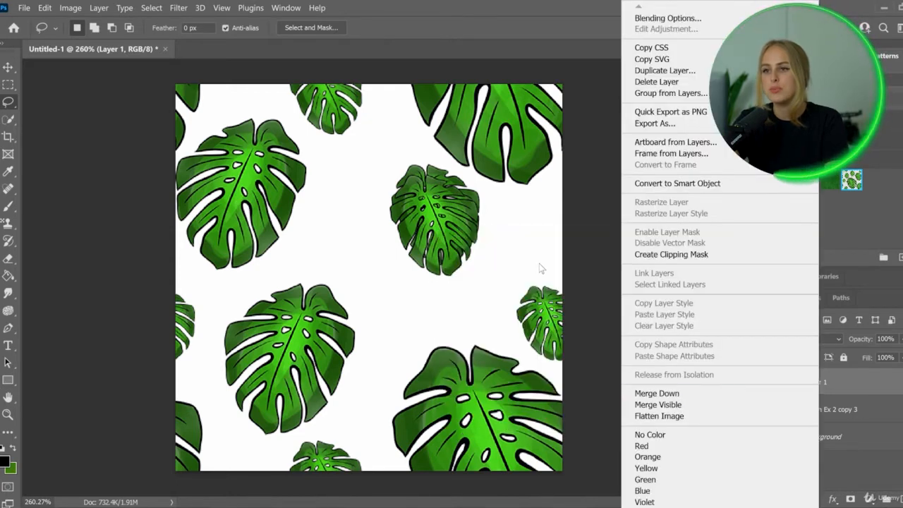
pyautogui.click(14, 67)
pyautogui.hotkey('ctrl', 't')
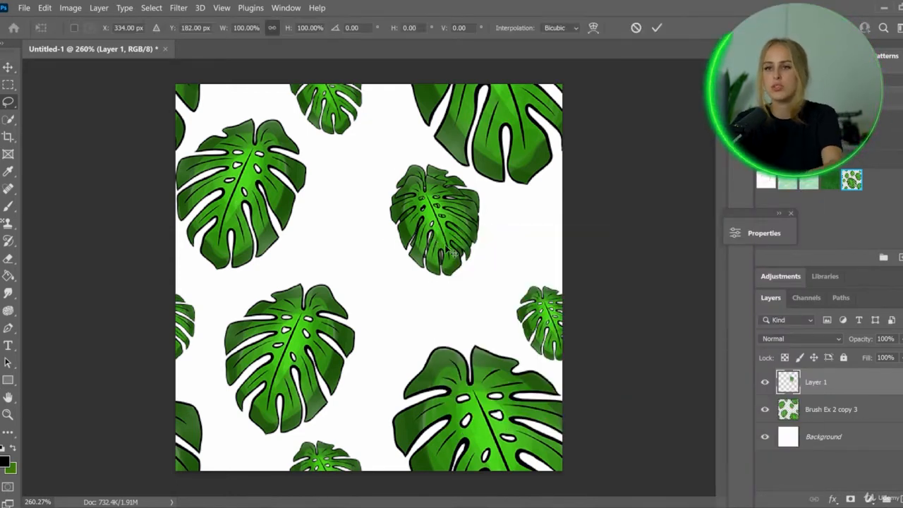
pyautogui.moveTo(436, 224); pyautogui.dragTo(364, 257)
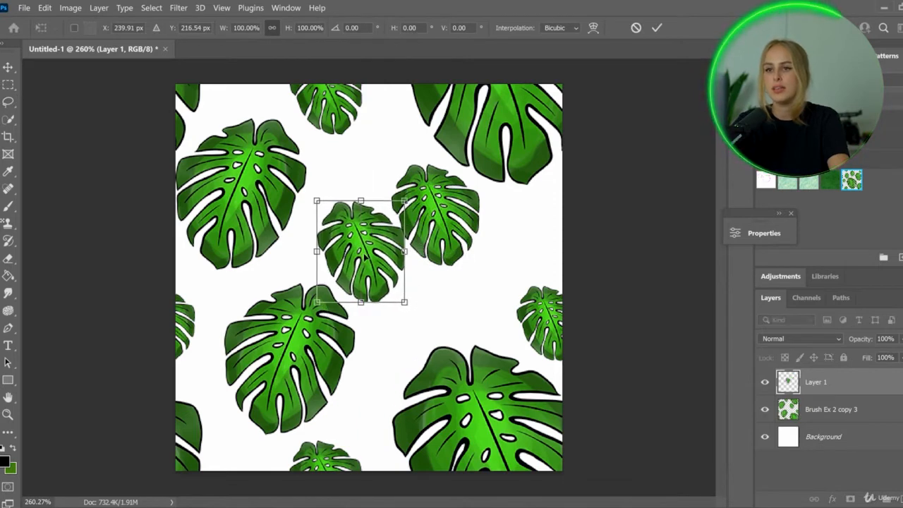
pyautogui.rightClick(364, 255)
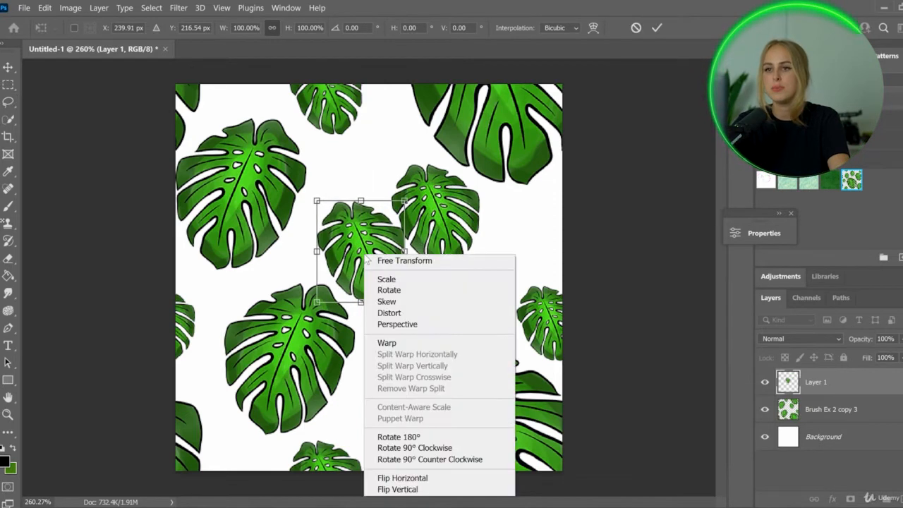
pyautogui.click(419, 479)
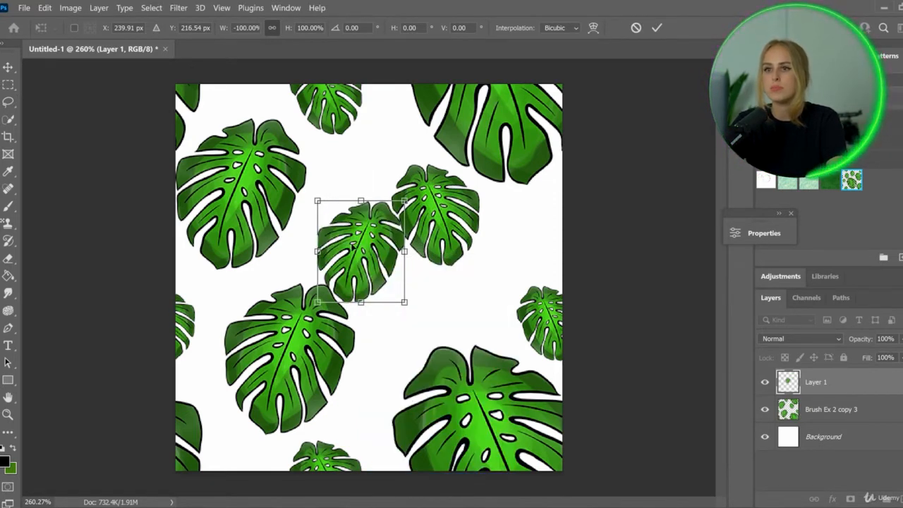
# - Shrink the flipped leaf and place it in the gap between the lower-left leaf and the large lower-right leaf
pyautogui.moveTo(353, 245); pyautogui.dragTo(368, 306)
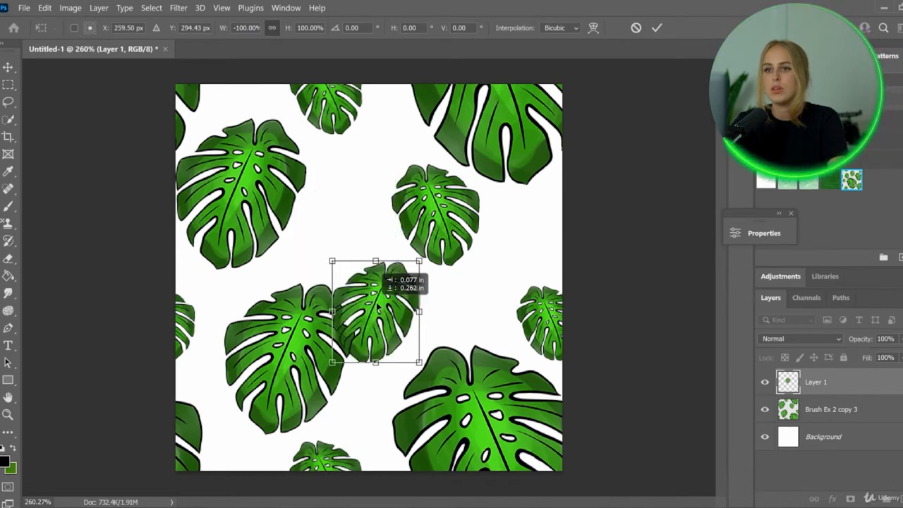
pyautogui.moveTo(335, 264); pyautogui.dragTo(368, 272)
pyautogui.moveTo(404, 310); pyautogui.dragTo(397, 320)
pyautogui.press('Return')
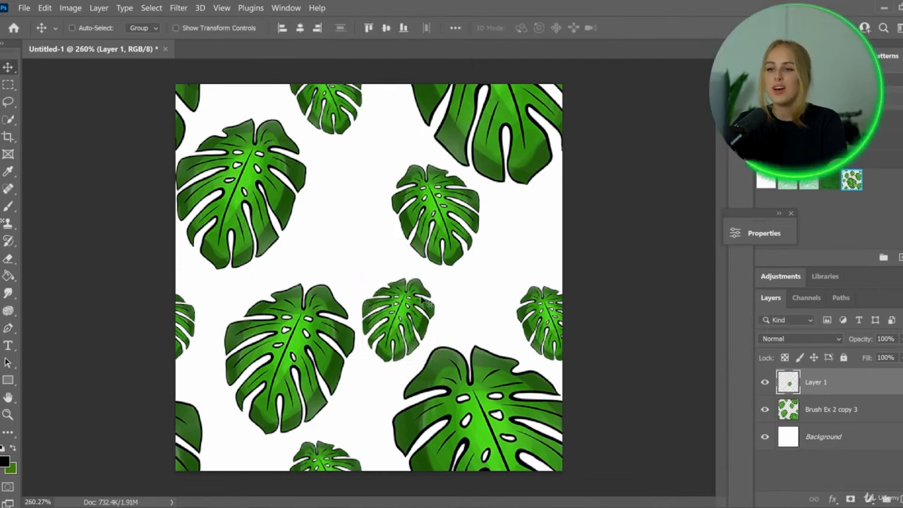
# - Duplicate the flipped leaf into the gap near the canvas's right edge and scale the copy to about 91.79%
pyautogui.moveTo(435, 299); pyautogui.dragTo(555, 201)
pyautogui.hotkey('ctrl', 't')
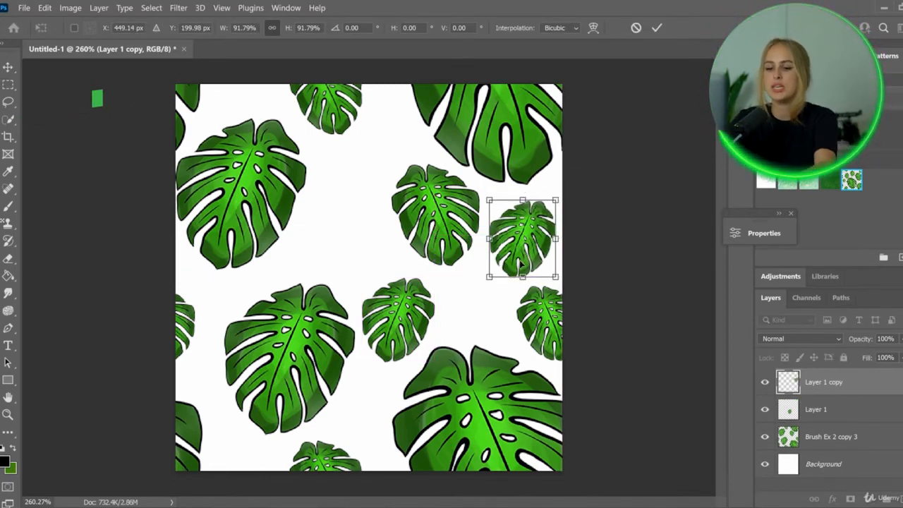
pyautogui.press('Return')
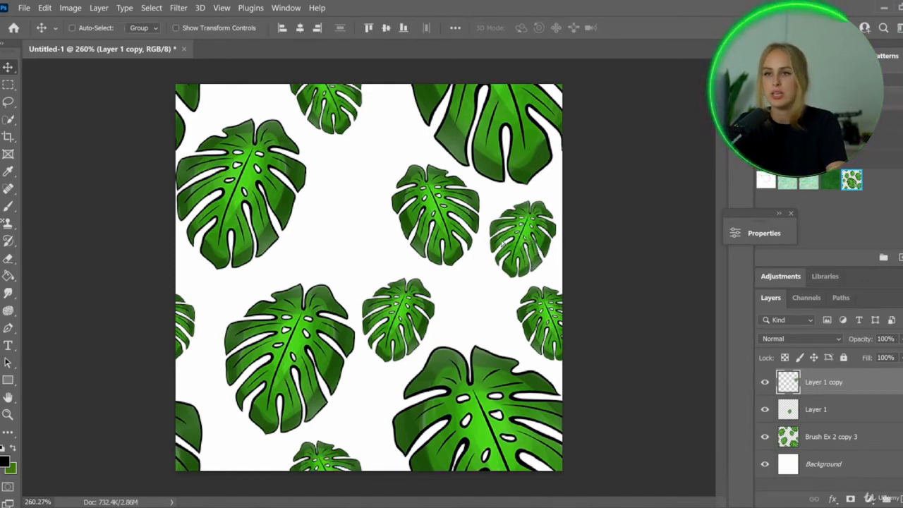
# - Duplicate the right-edge leaf into the gap beside the upper-left leaf, enlarge the copy, and nudge the Layer 1 leaf slightly right
pyautogui.moveTo(502, 242); pyautogui.dragTo(349, 225)
pyautogui.hotkey('ctrl', 't')
pyautogui.press('Return')
pyautogui.moveTo(406, 313); pyautogui.dragTo(399, 344)
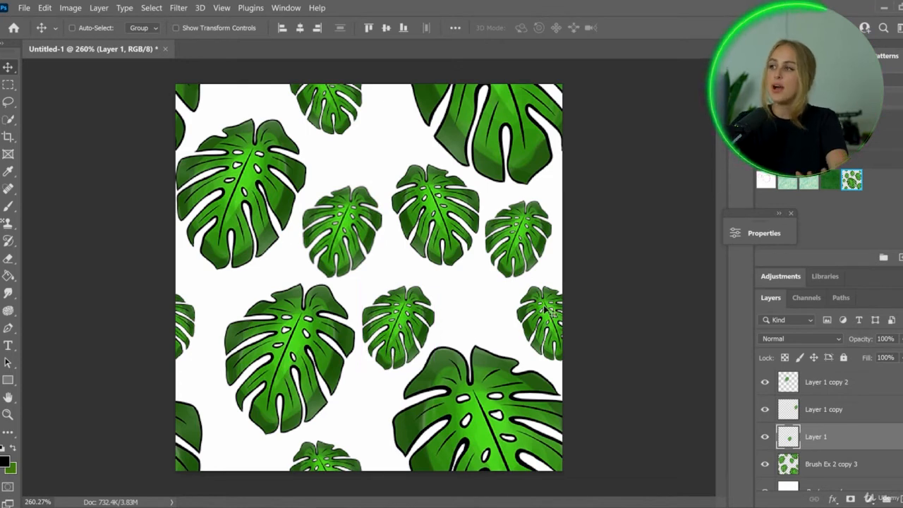
pyautogui.moveTo(415, 317)
pyautogui.mouseDown()
pyautogui.moveTo(413, 308)
pyautogui.moveTo(411, 317)
pyautogui.mouseUp()
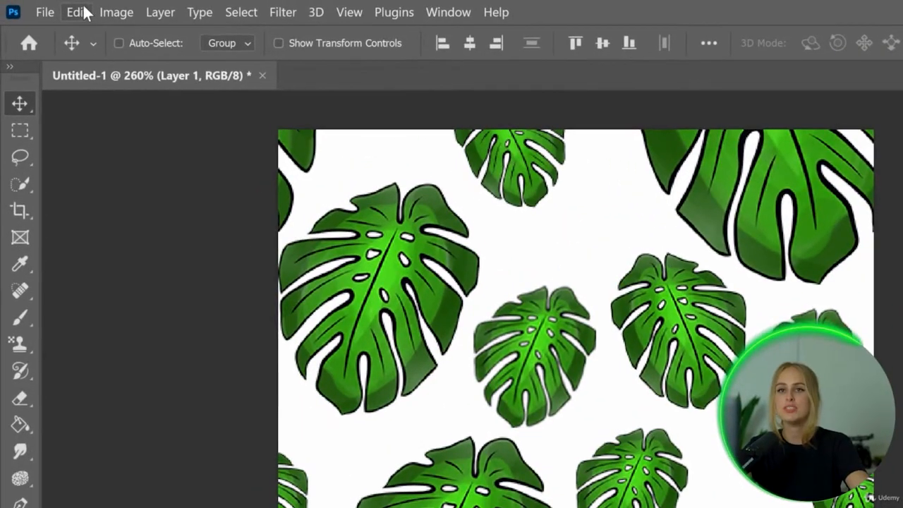
# - Define the finished leaf tile as a pattern named LEAVES
pyautogui.click(48, 10)
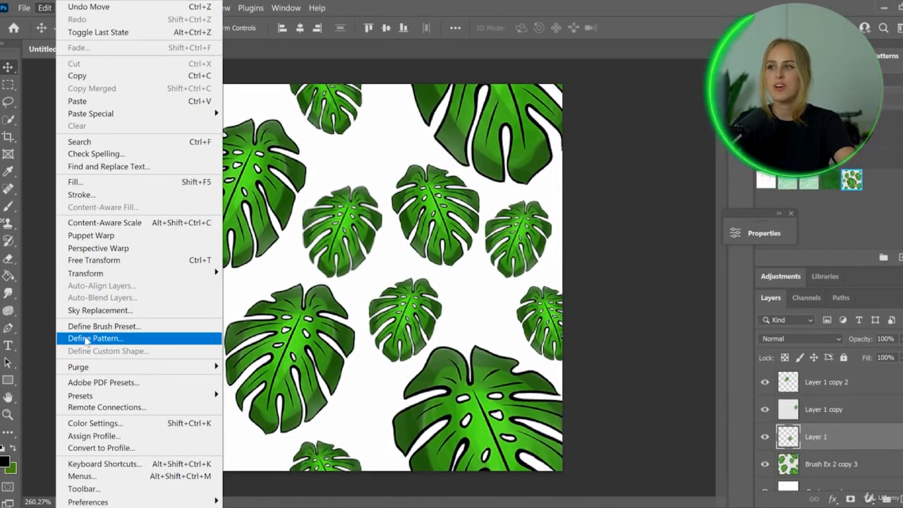
pyautogui.click(86, 338)
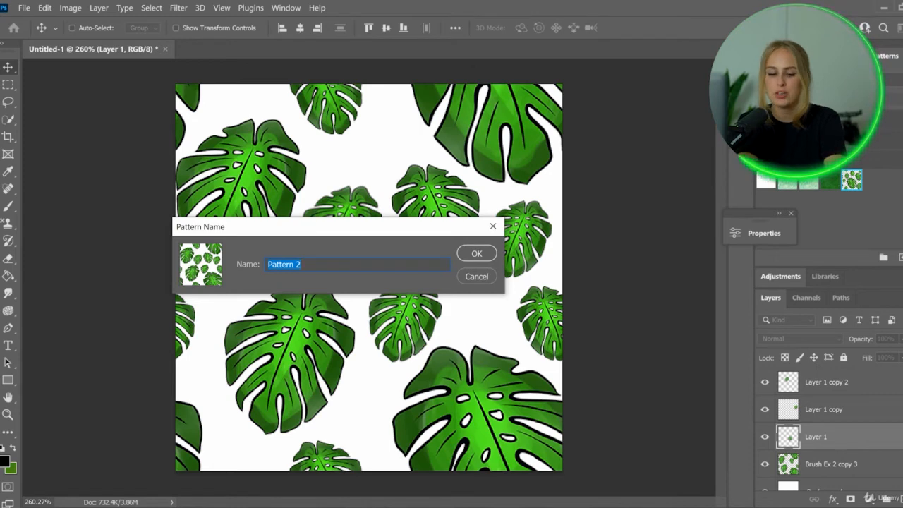
pyautogui.write('LEAVES')
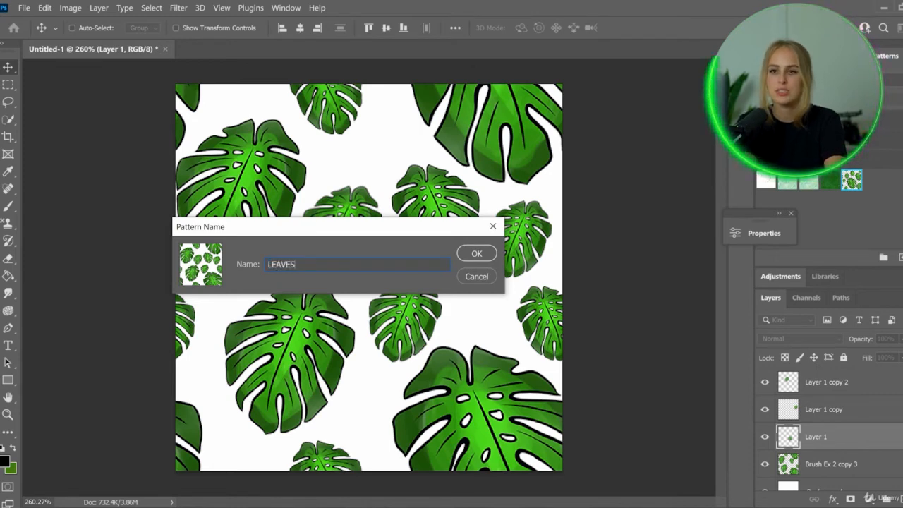
pyautogui.click(476, 255)
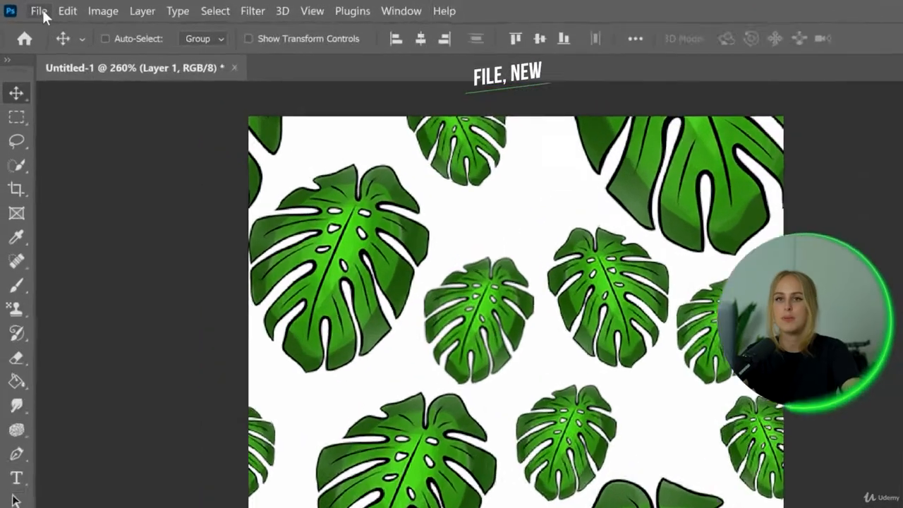
# - Create a new document from the recent 9000 x 9000 px at 300 ppi preset
pyautogui.click(41, 11)
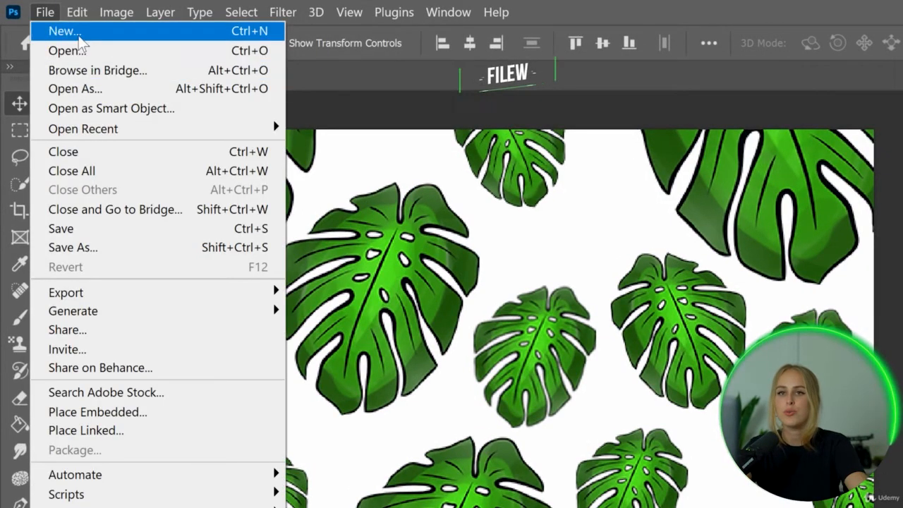
pyautogui.click(63, 31)
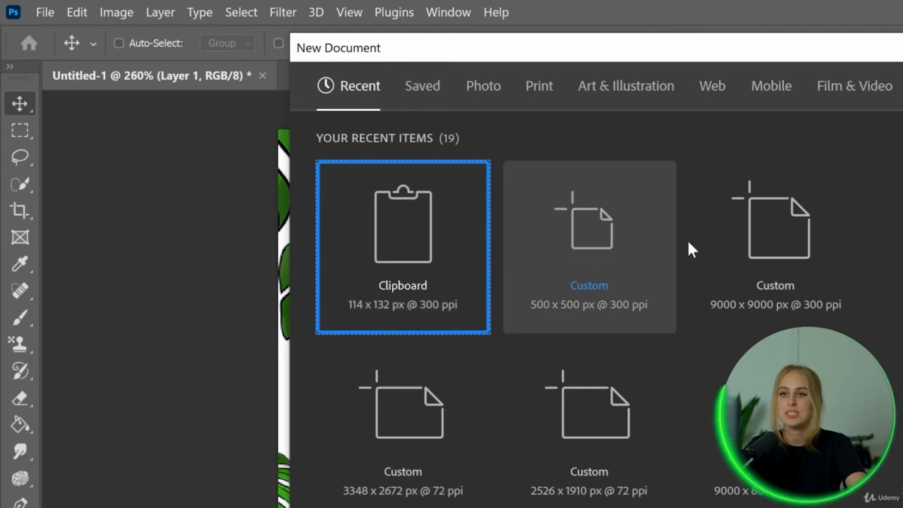
pyautogui.click(741, 239)
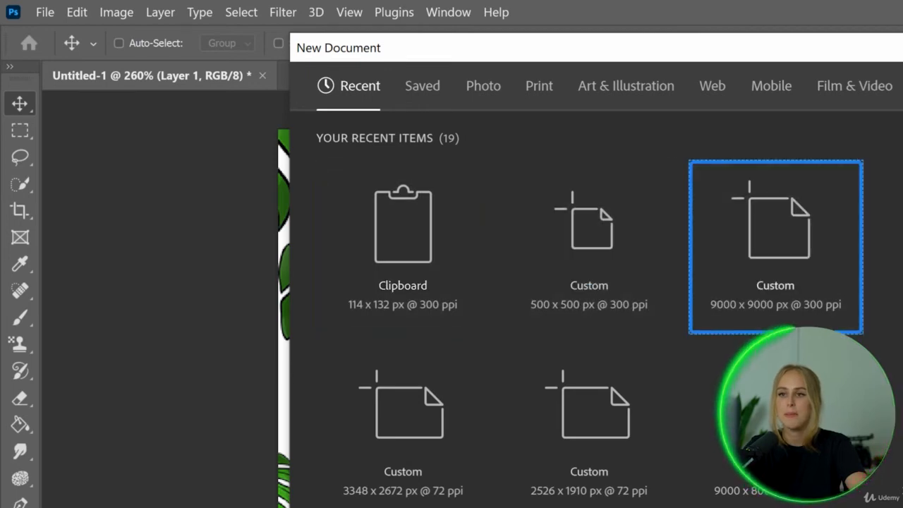
pyautogui.press('Escape')
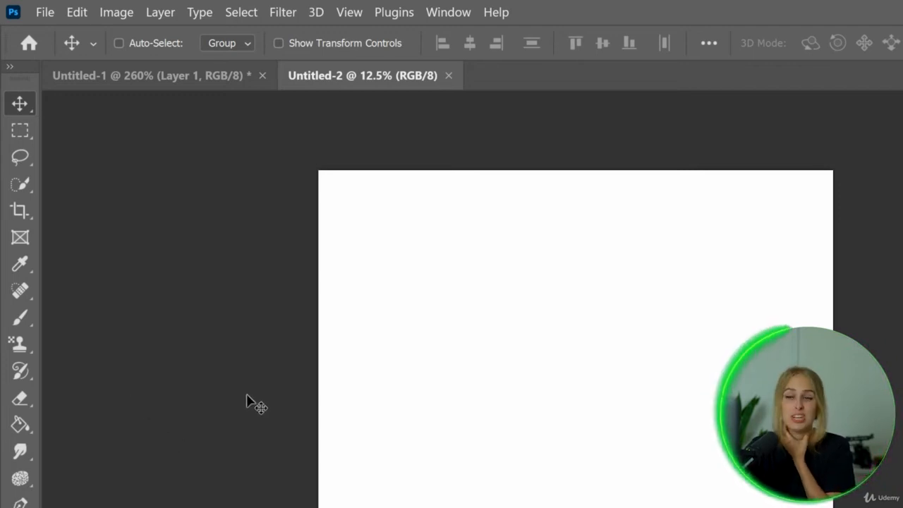
# - Duplicate the Background layer within the new blank document, keeping the default copy name
pyautogui.moveTo(710, 482)
pyautogui.mouseDown()
pyautogui.moveTo(726, 483)
pyautogui.moveTo(719, 481)
pyautogui.mouseUp()
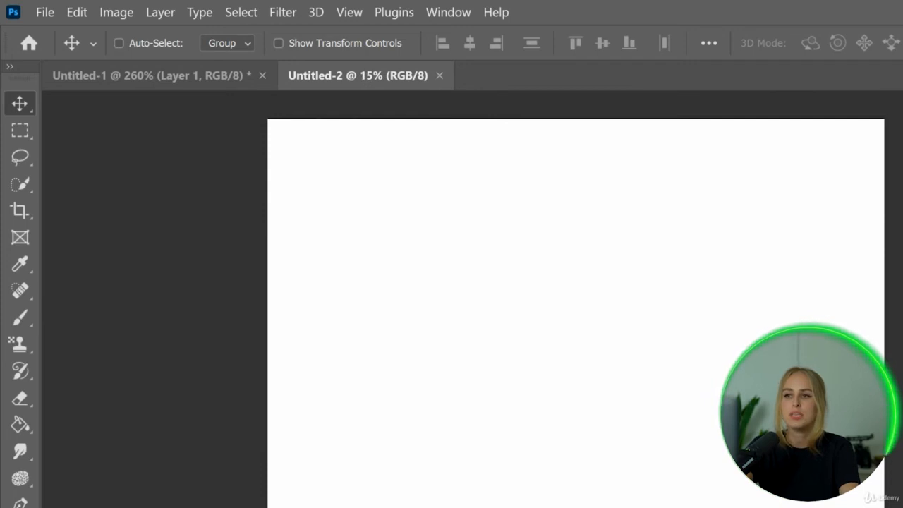
pyautogui.rightClick(834, 405)
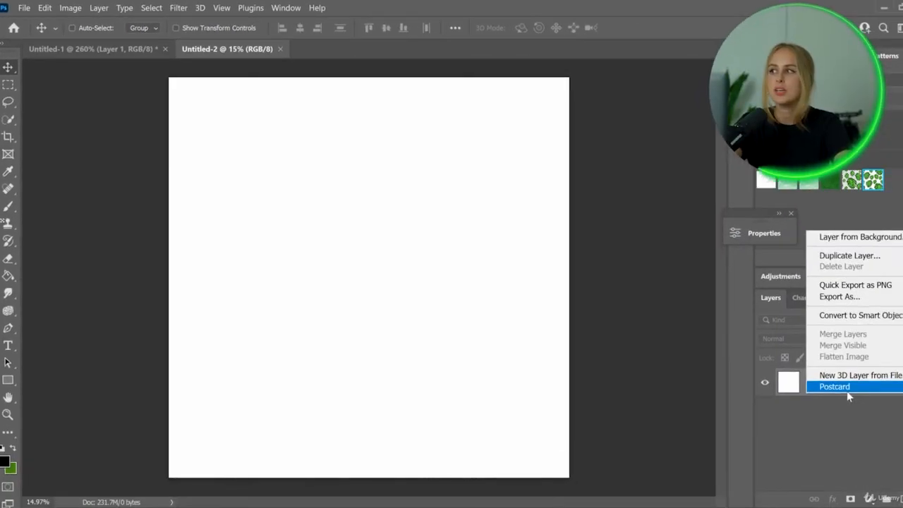
pyautogui.rightClick(792, 388)
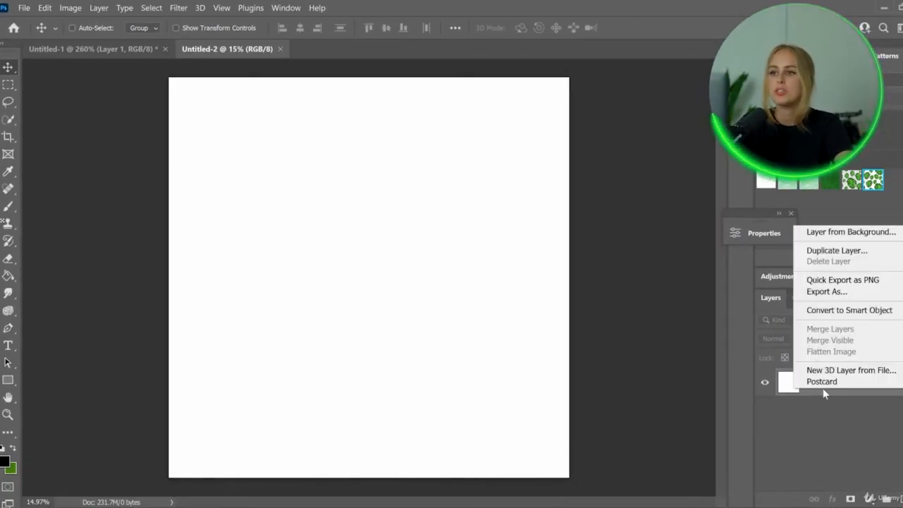
pyautogui.click(839, 249)
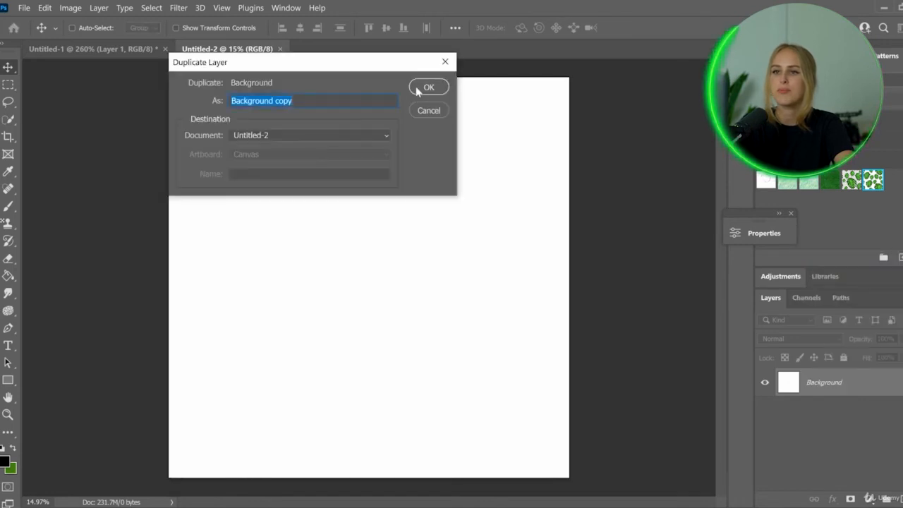
pyautogui.press('Return')
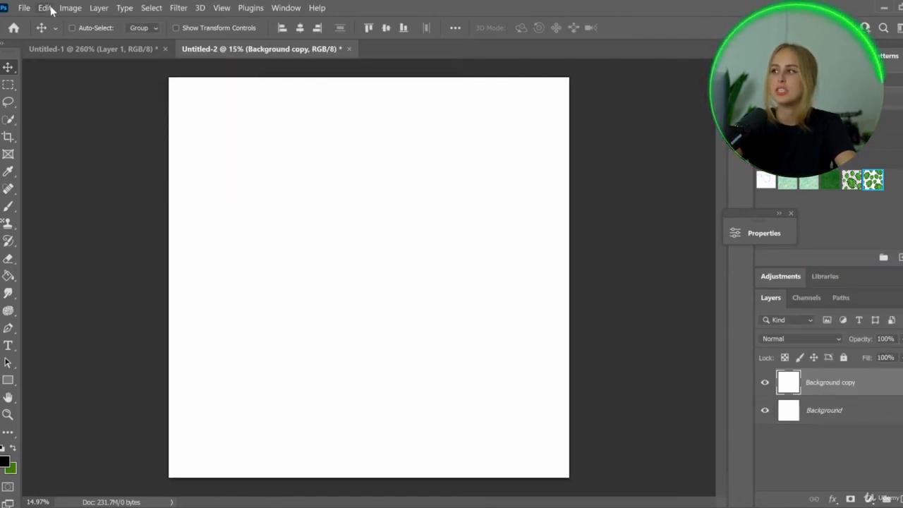
# - Fill the duplicated background layer with the newly defined LEAVES custom pattern
pyautogui.click(45, 8)
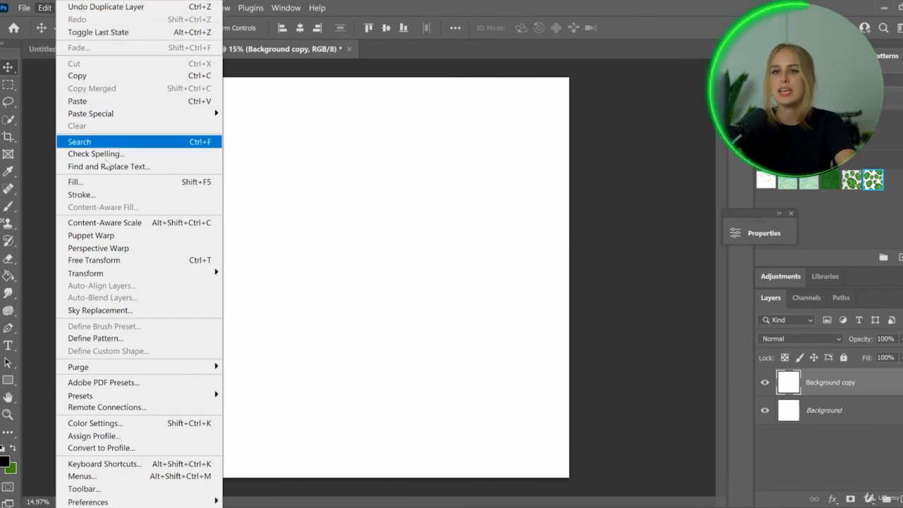
pyautogui.click(97, 184)
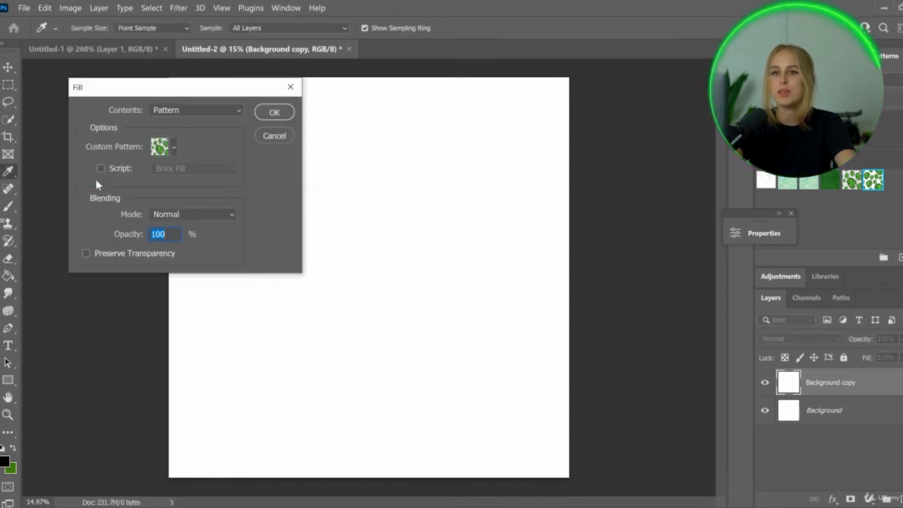
pyautogui.click(175, 148)
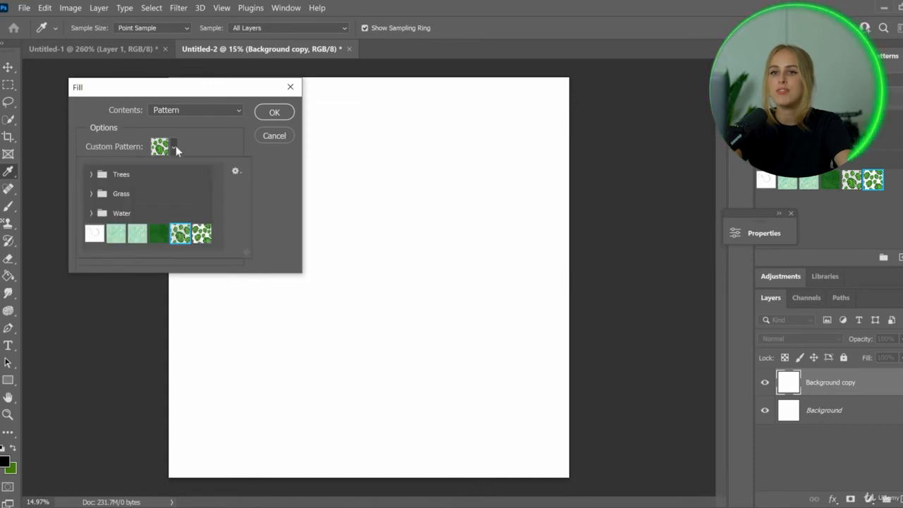
pyautogui.click(202, 233)
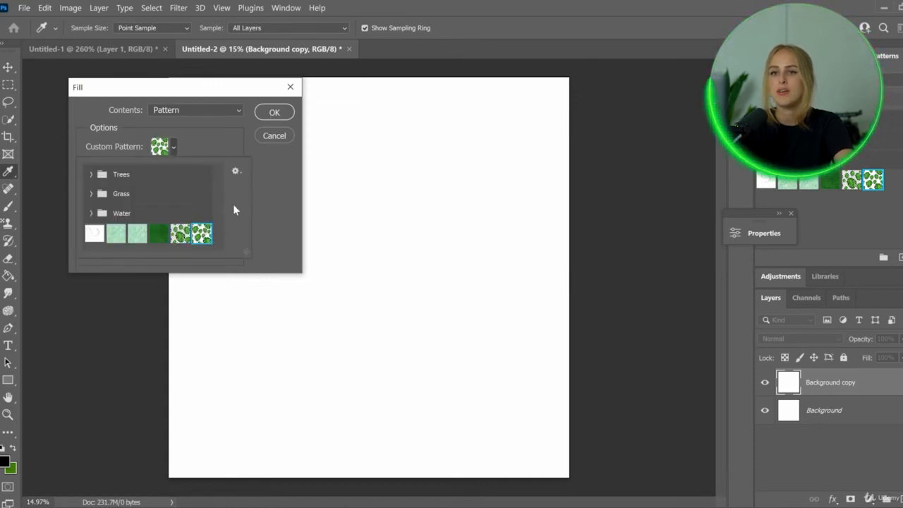
pyautogui.click(274, 113)
pyautogui.press('v')
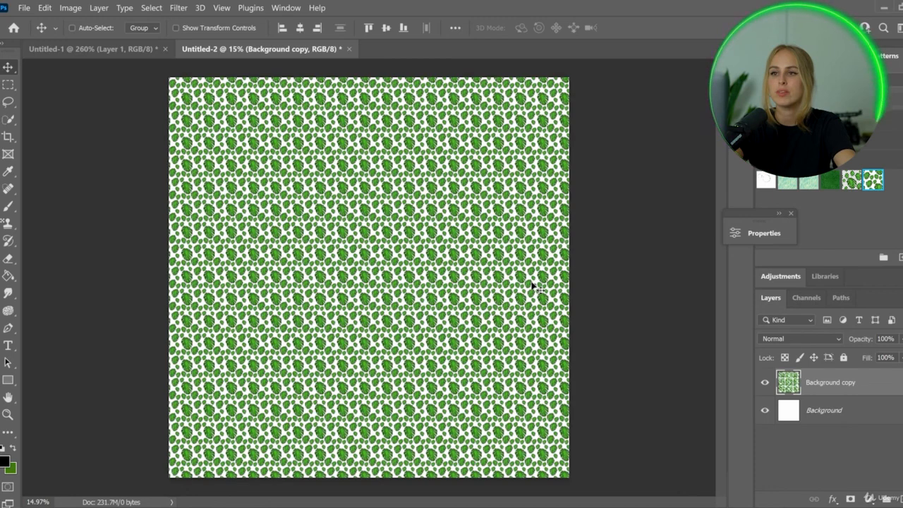
# - Examine the leaf pattern fill up close and from further out, checking the seams between repeated tiles
pyautogui.moveTo(357, 240); pyautogui.dragTo(412, 242)
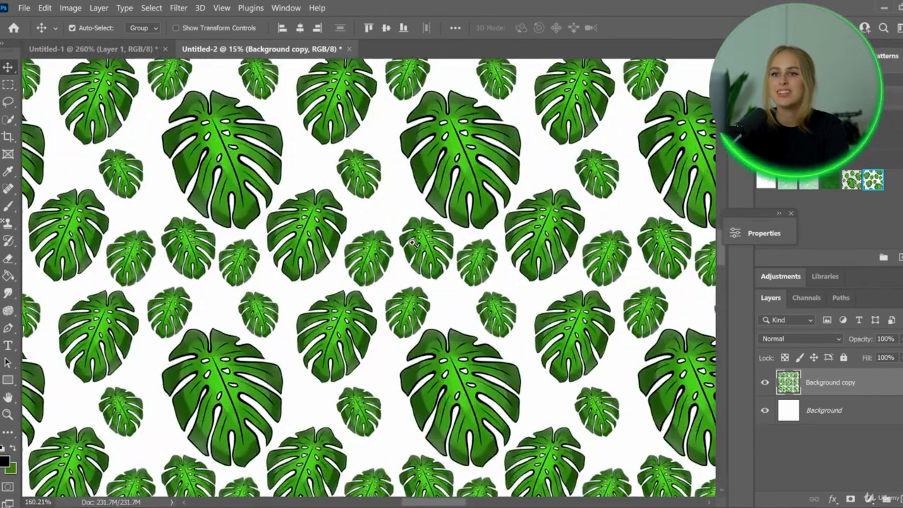
pyautogui.scroll(2, 412, 230)
pyautogui.scroll(5, 419, 223)
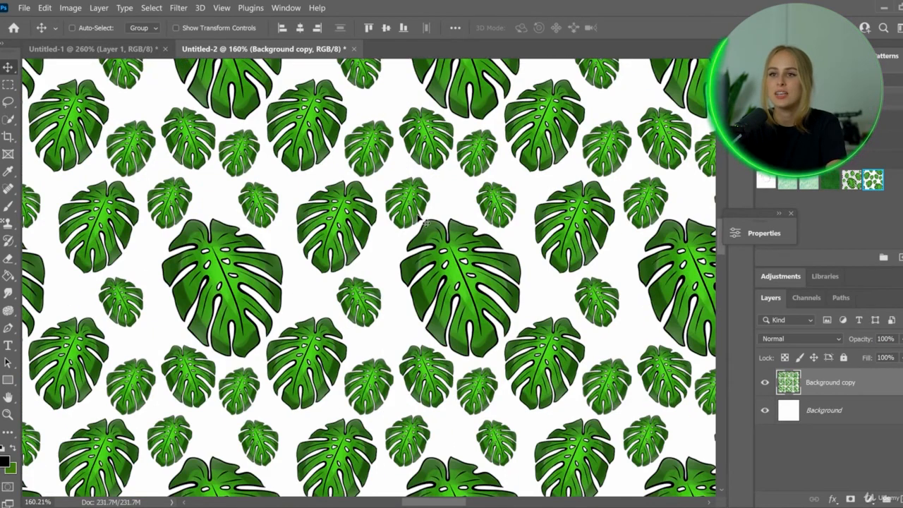
pyautogui.scroll(4, 428, 212)
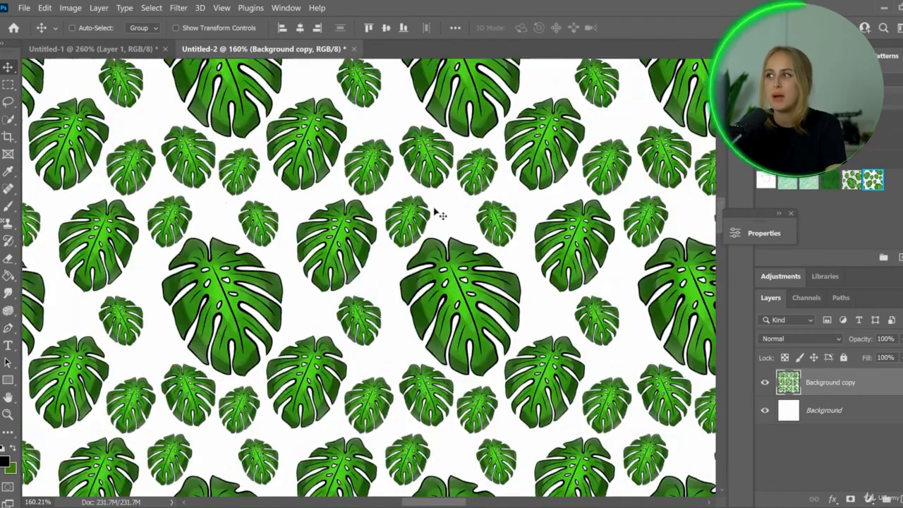
pyautogui.scroll(-8, 505, 227)
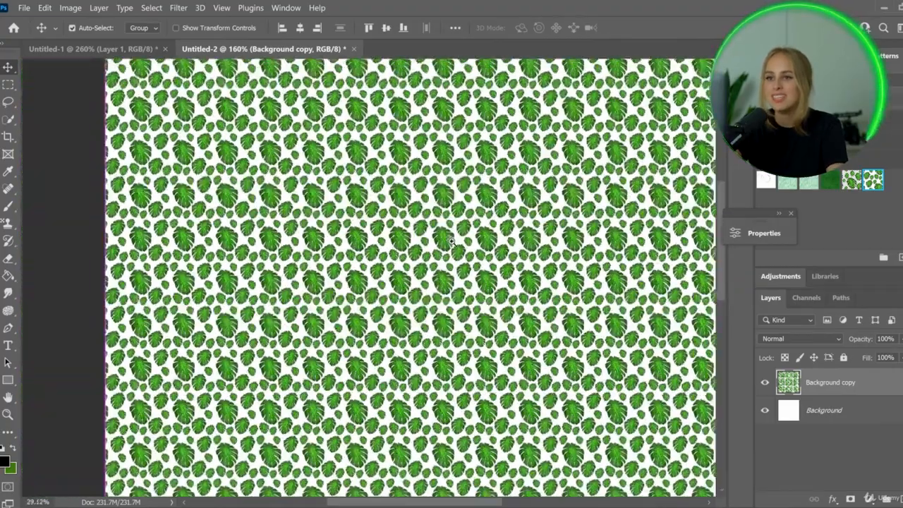
pyautogui.moveTo(451, 241); pyautogui.dragTo(449, 241)
pyautogui.moveTo(217, 208); pyautogui.dragTo(275, 217)
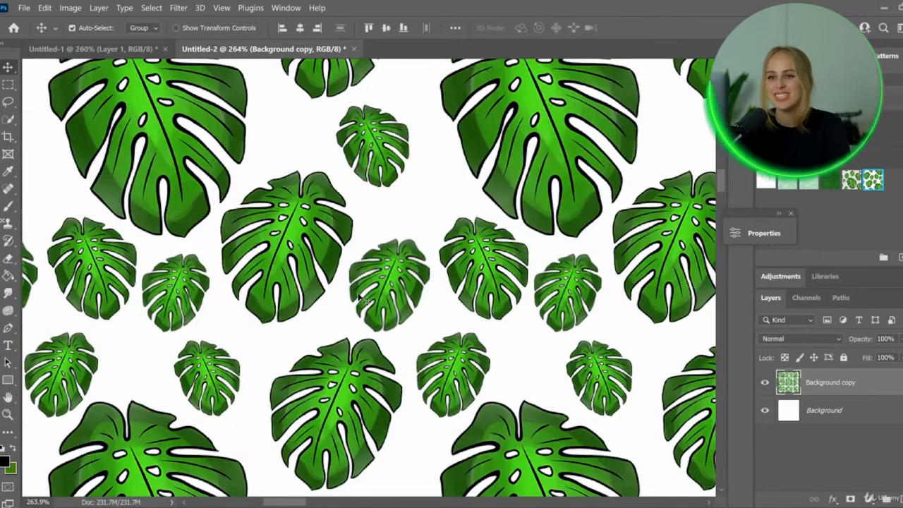